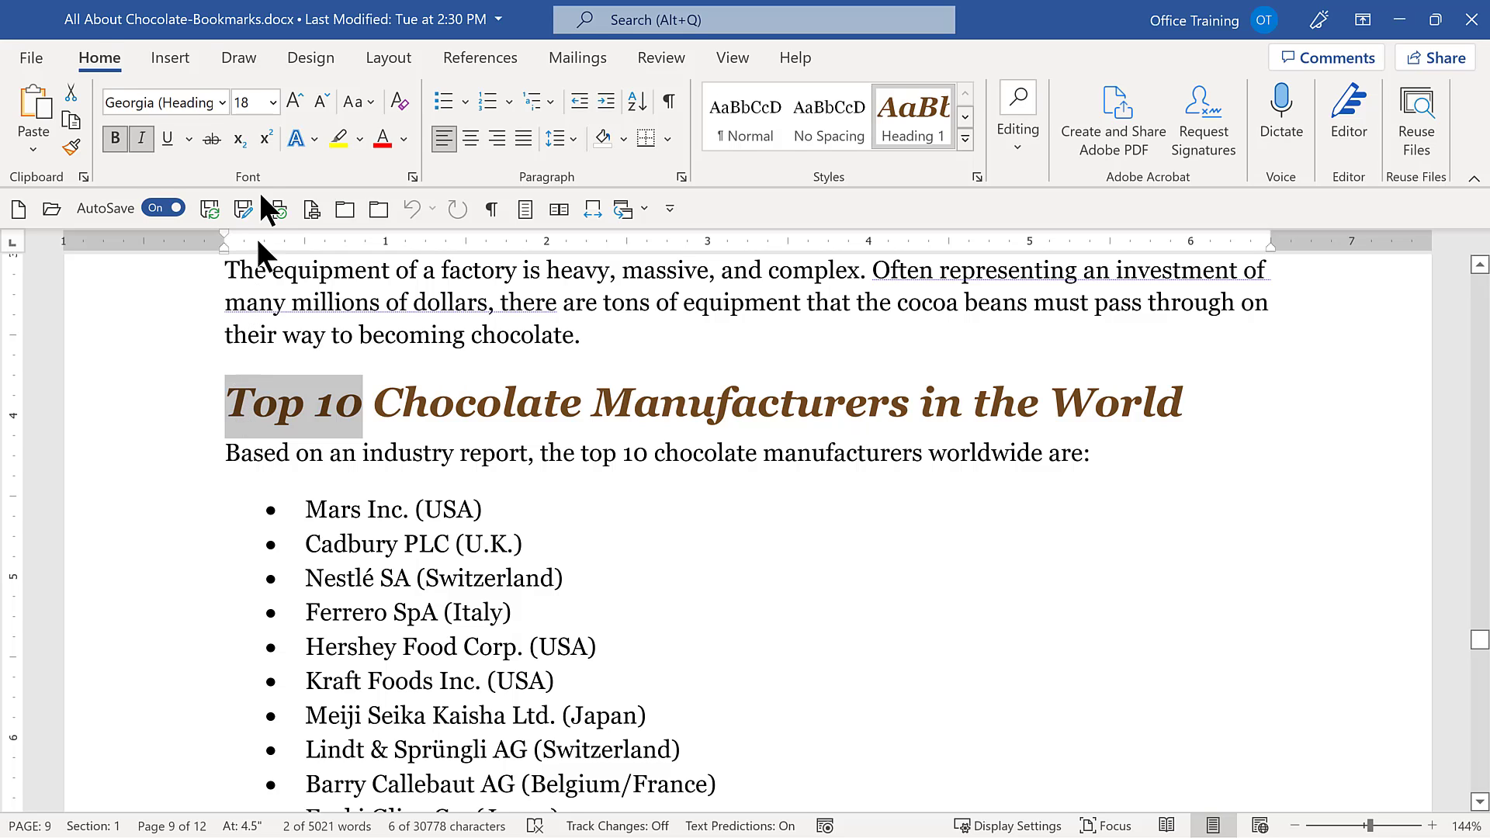
Add a bookmark named Top10 to the selected "Top 10" text in the chocolate manufacturers heading.
left_click(171, 59)
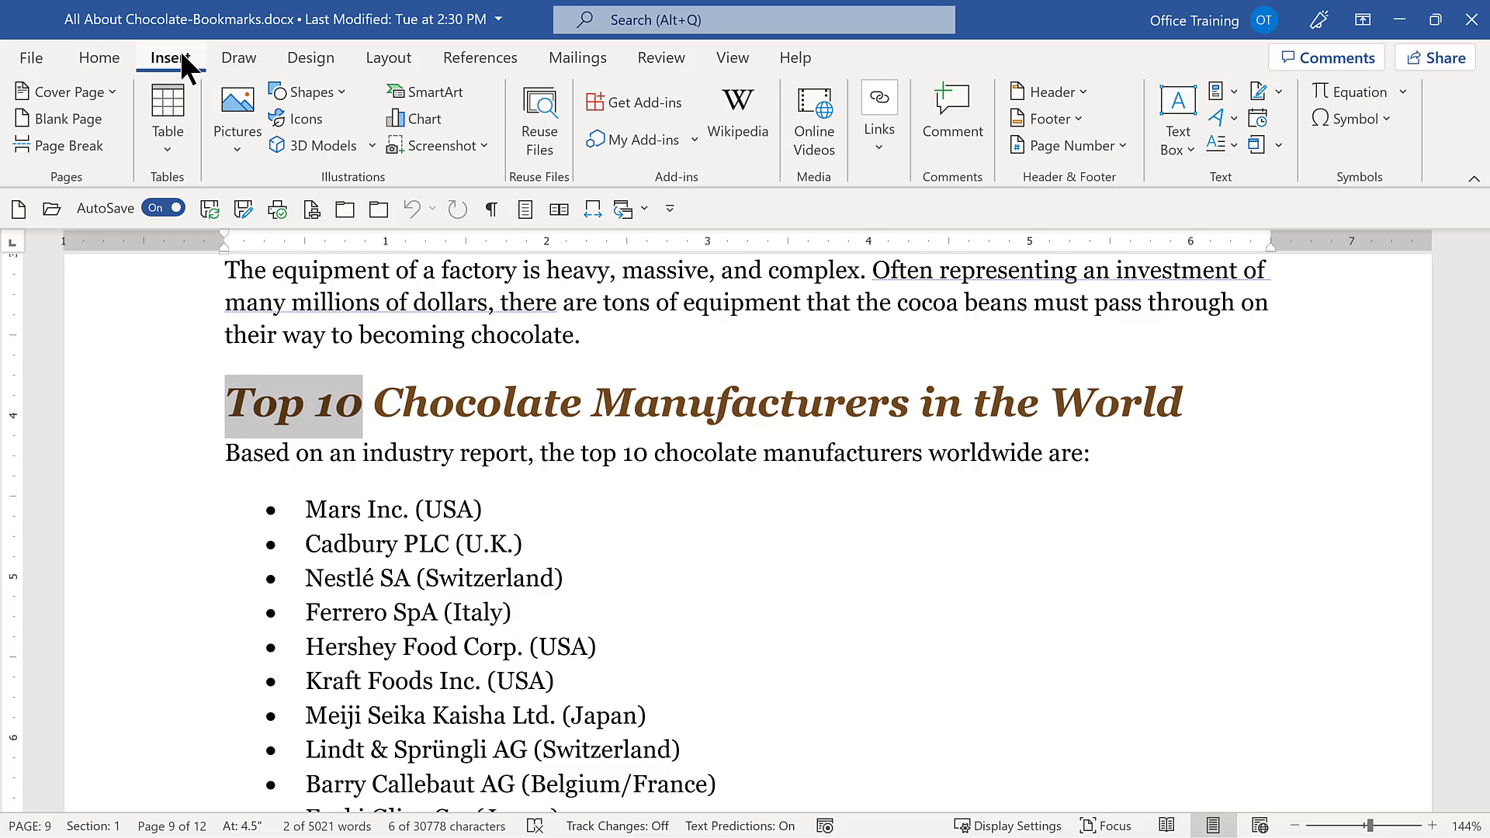
left_click(879, 144)
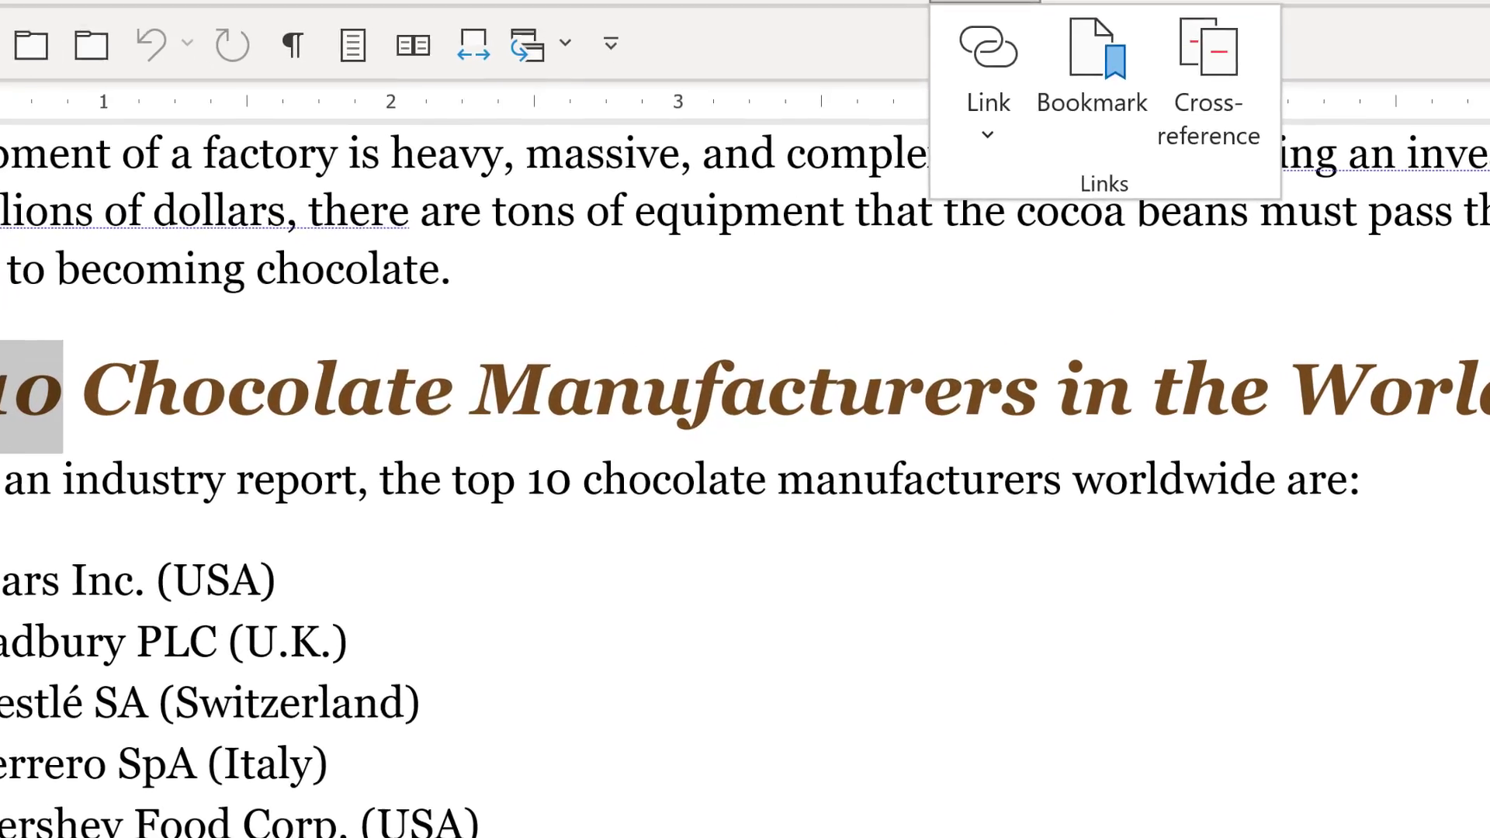
left_click(940, 221)
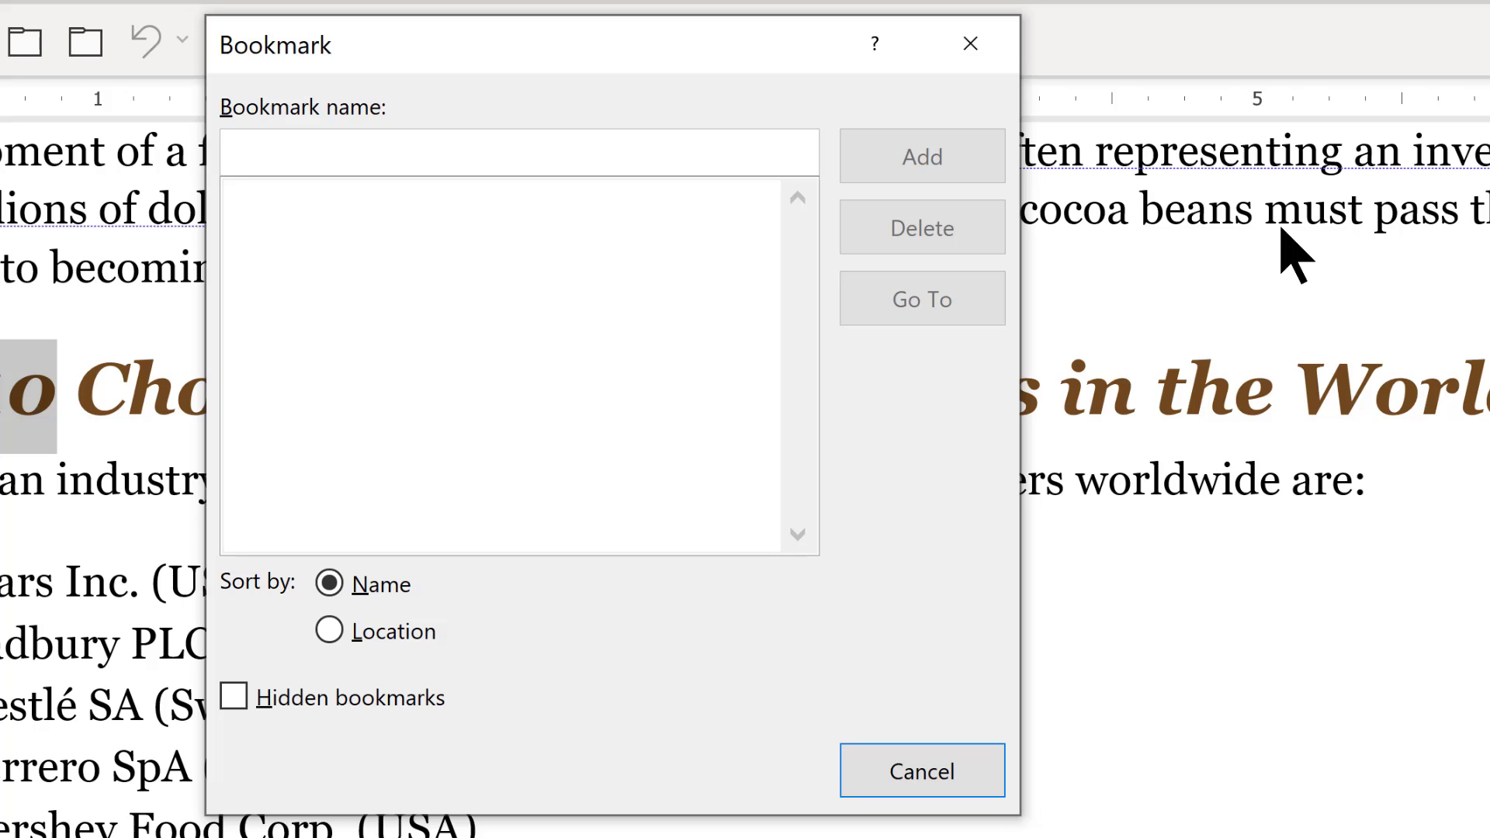
type("To")
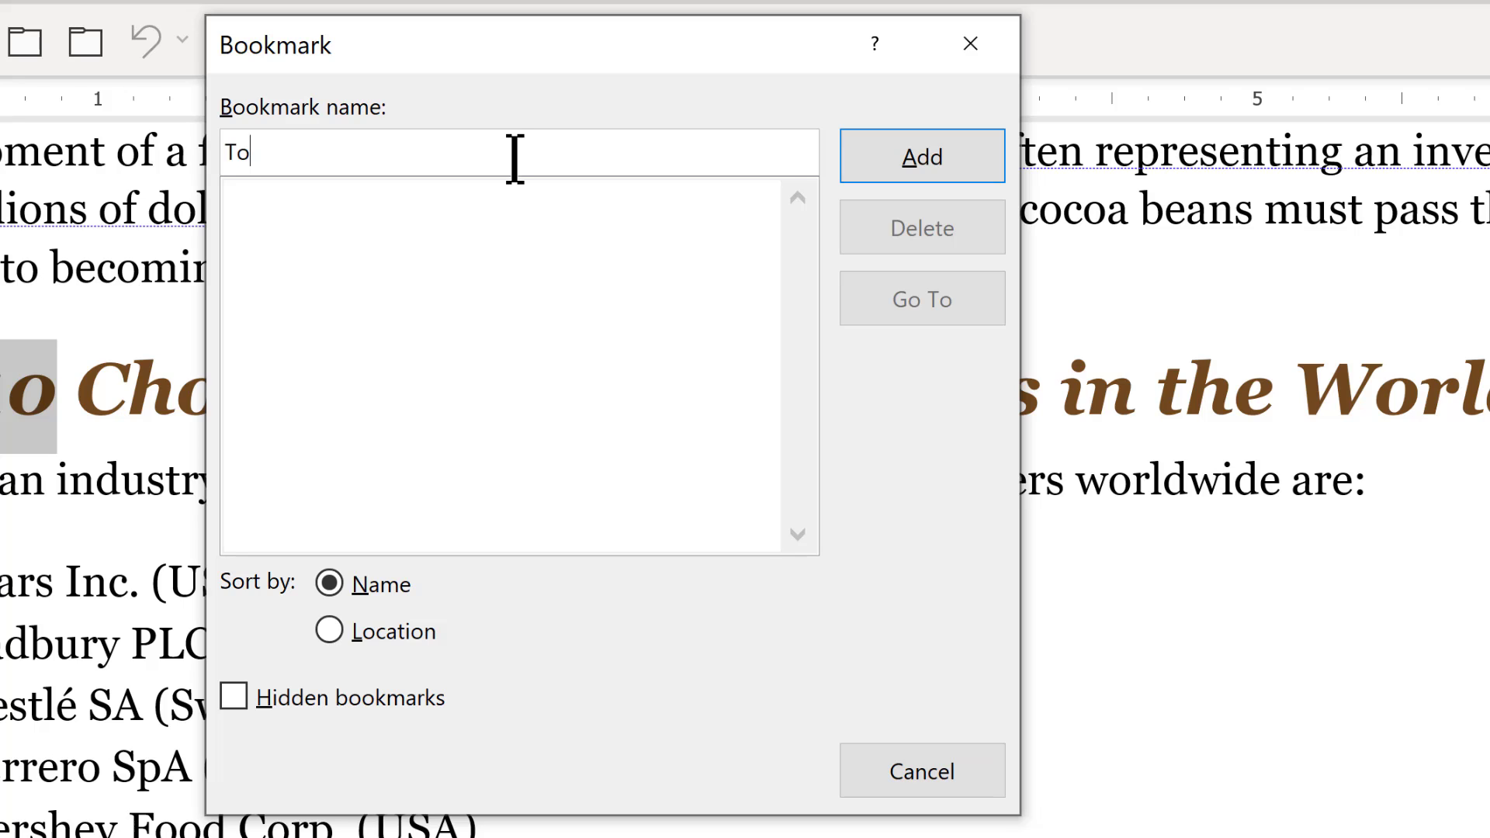
type("p10")
key("Left")
key("Left")
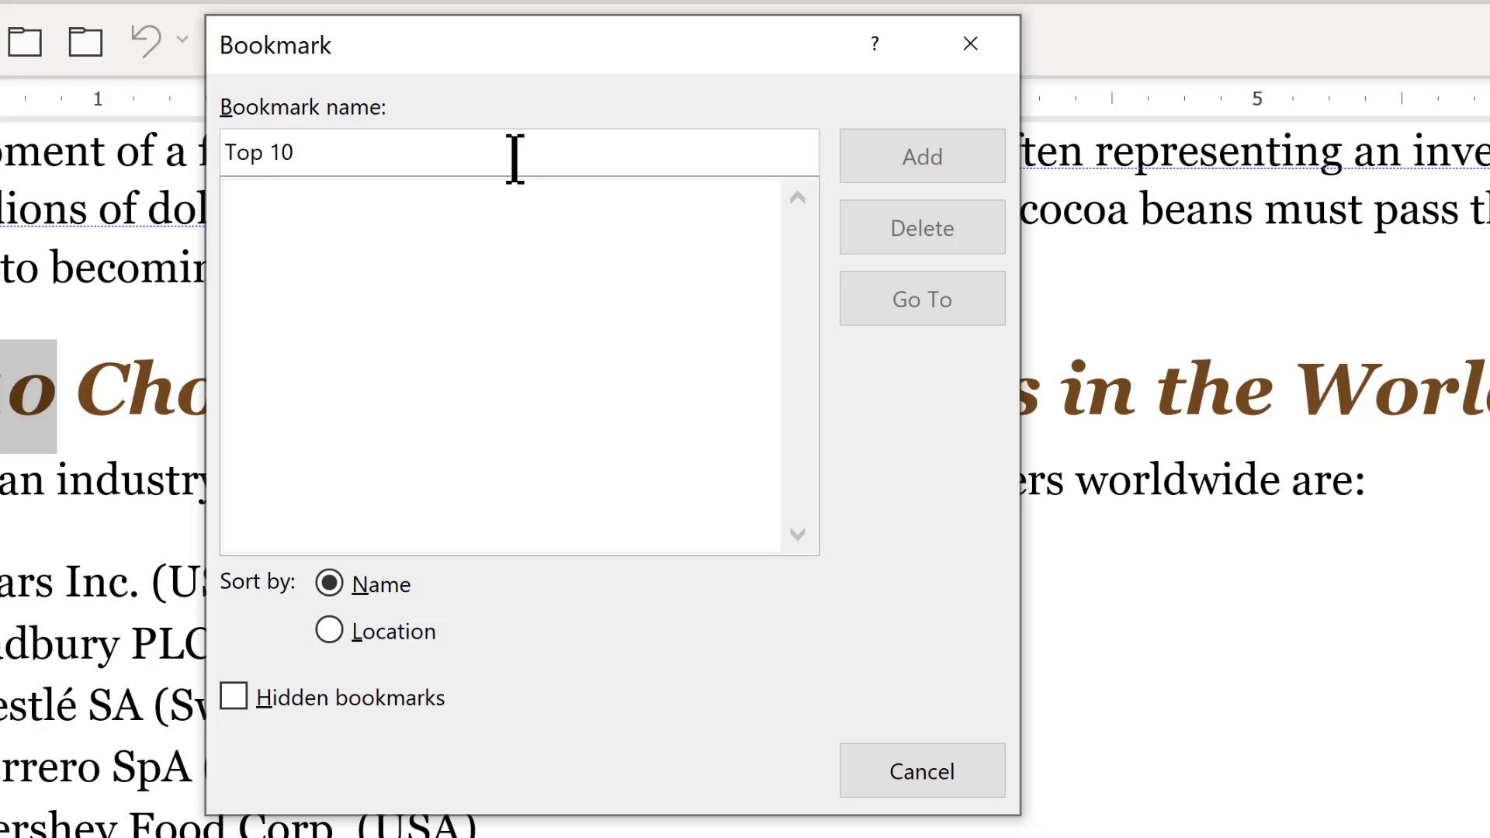
key("BackSpace")
left_click(941, 167)
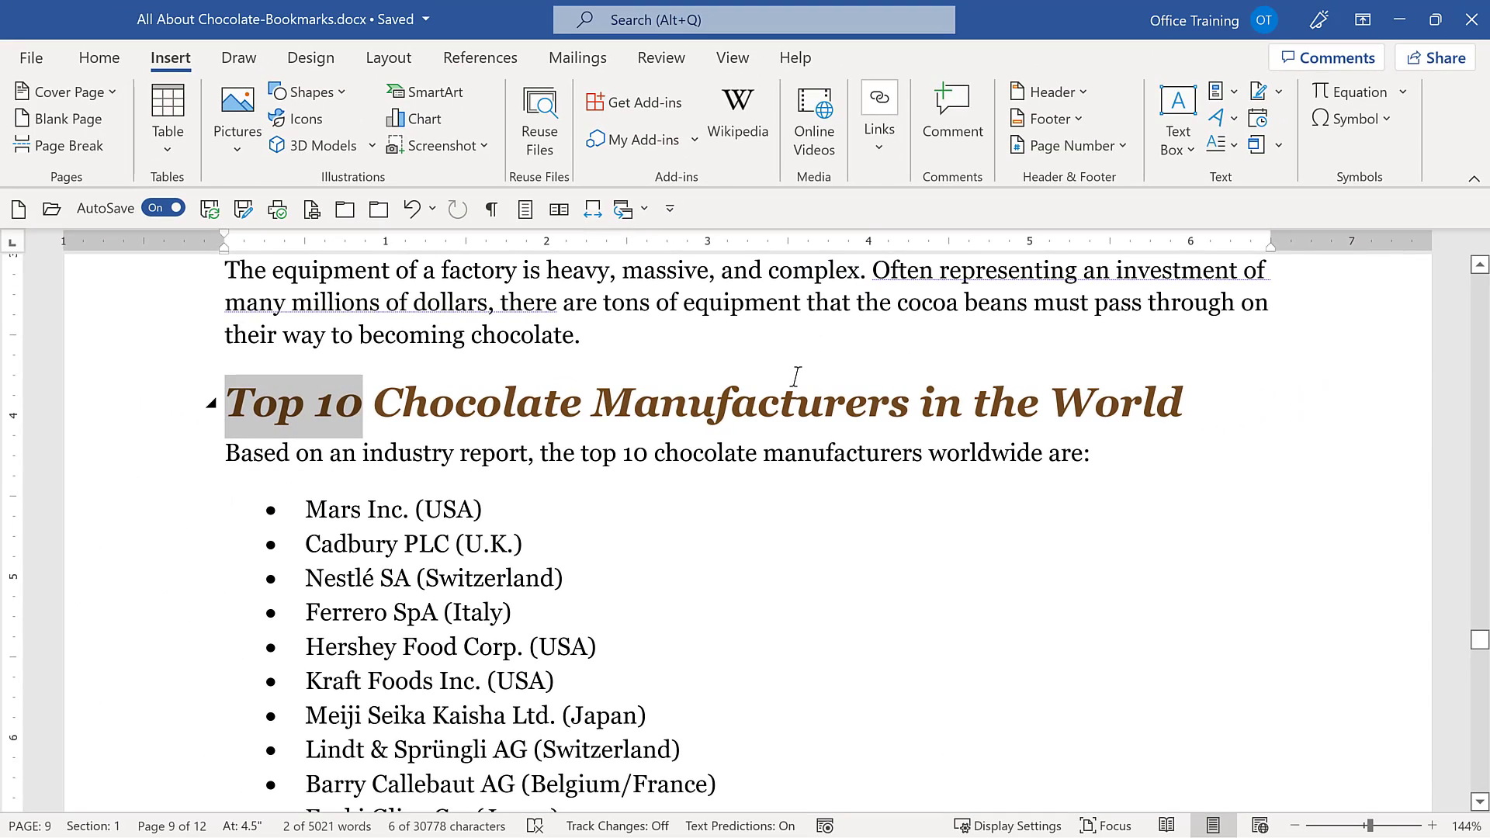
Add a bookmark named Factory just before the word "Factory" in the "Inside a Chocolate Factory" heading.
scroll(795, 376, "up", 5)
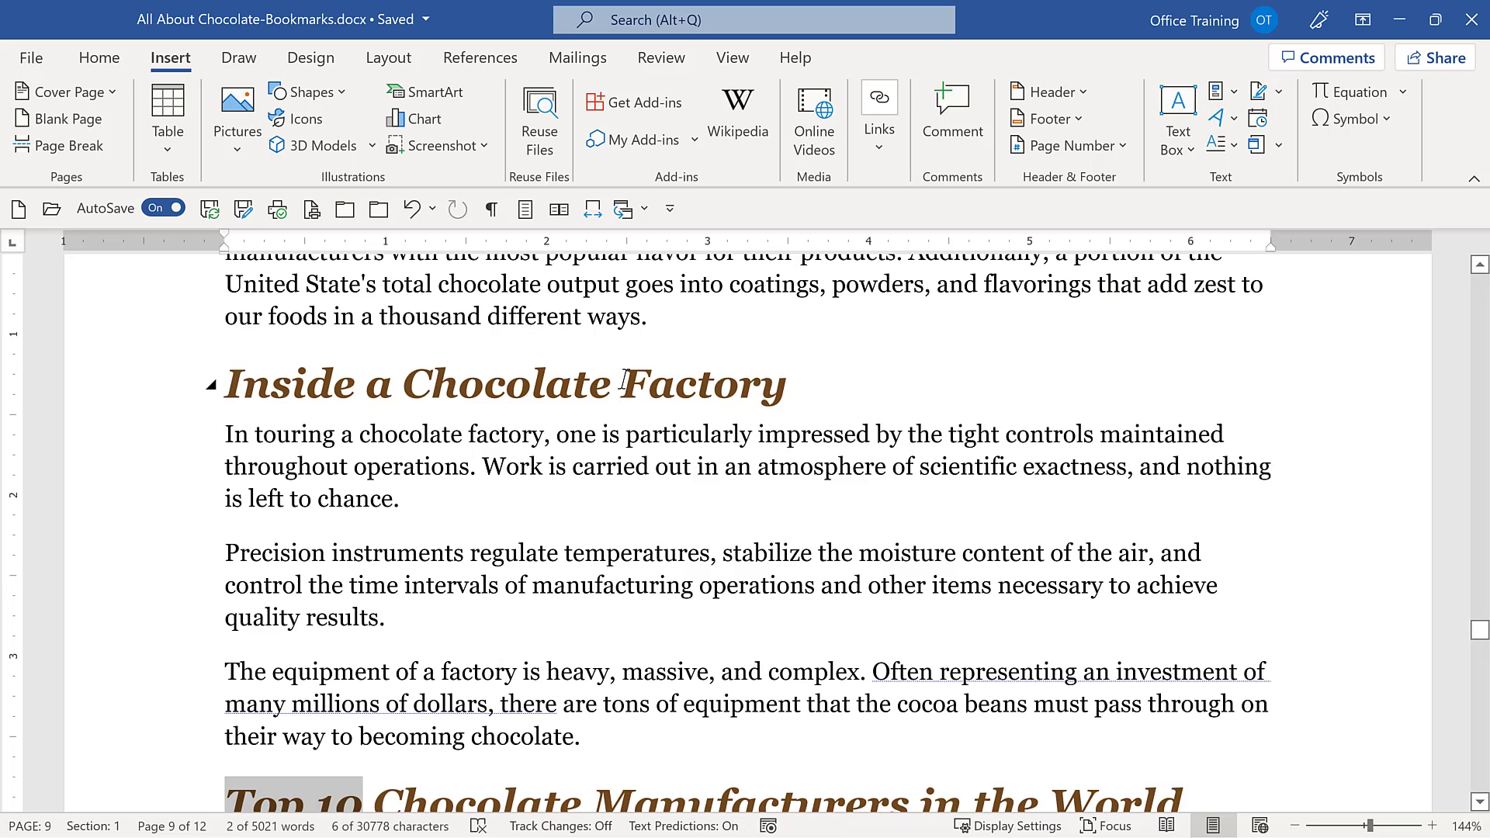
left_click(625, 385)
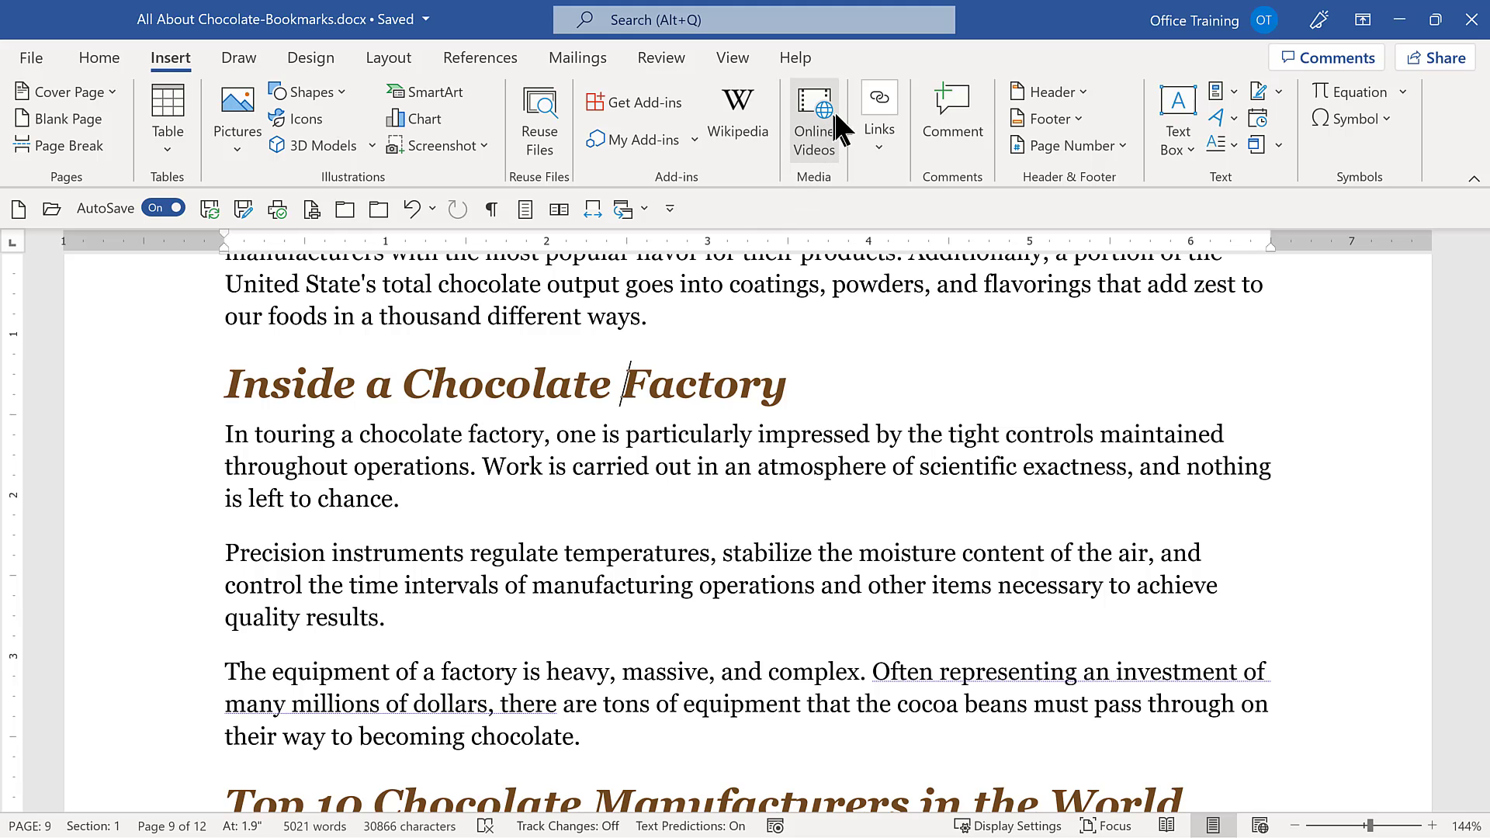
left_click(879, 128)
left_click(924, 225)
type("Facto")
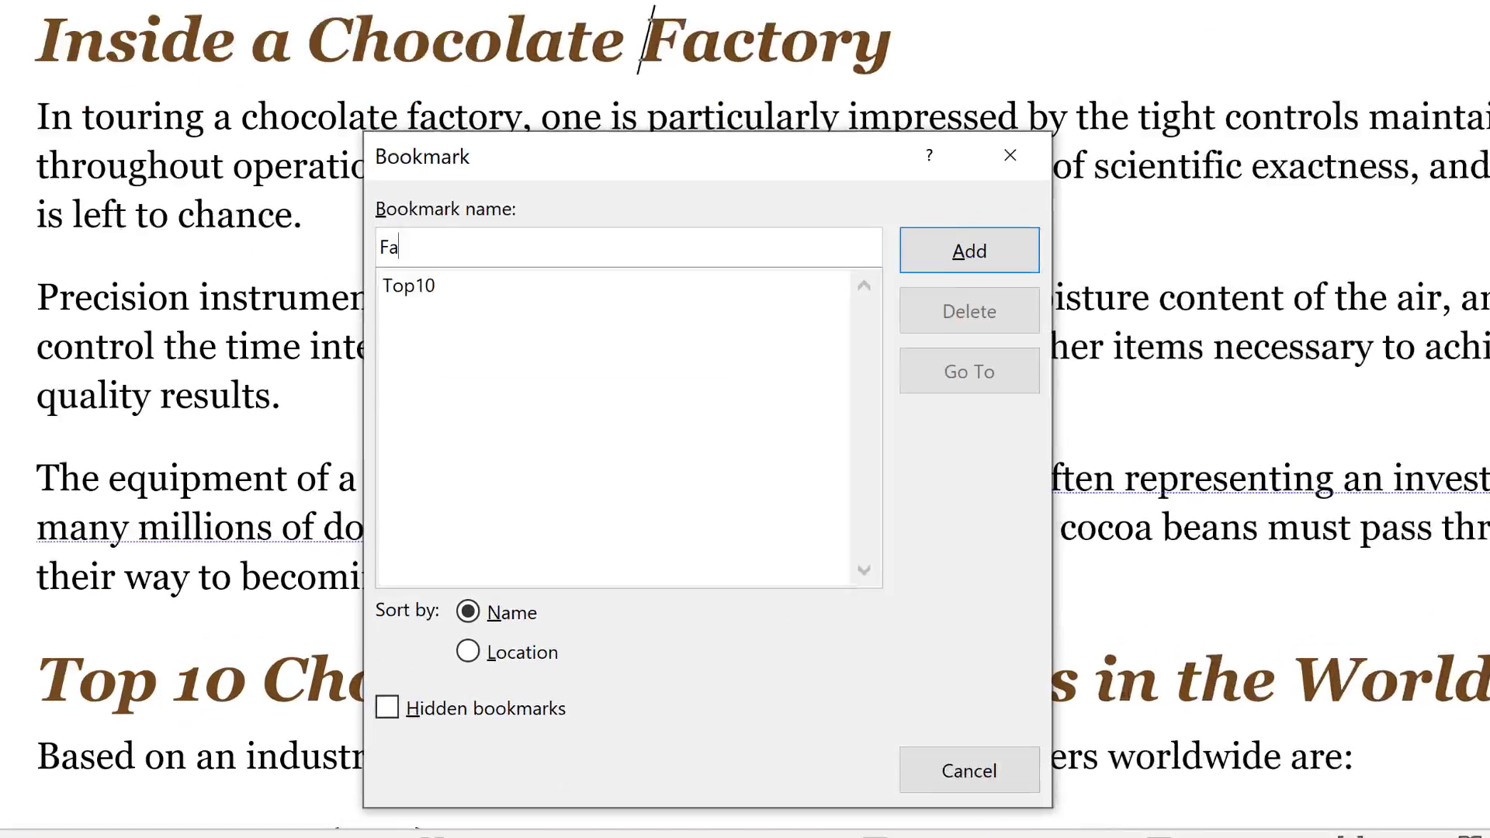
type("ry")
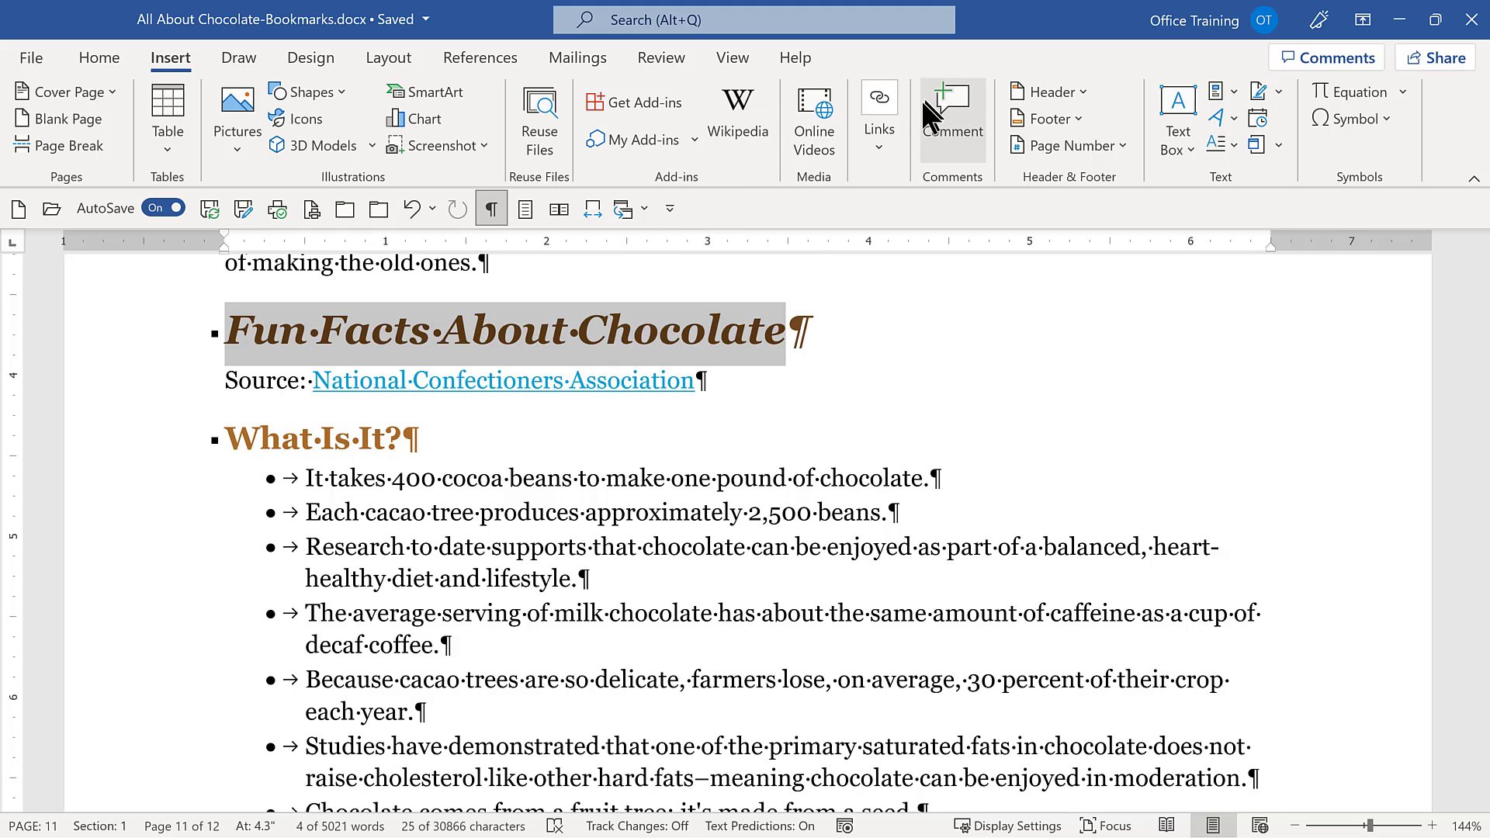
Add a bookmark named FunFacts to the selected "Fun Facts About Chocolate" heading.
left_click(884, 139)
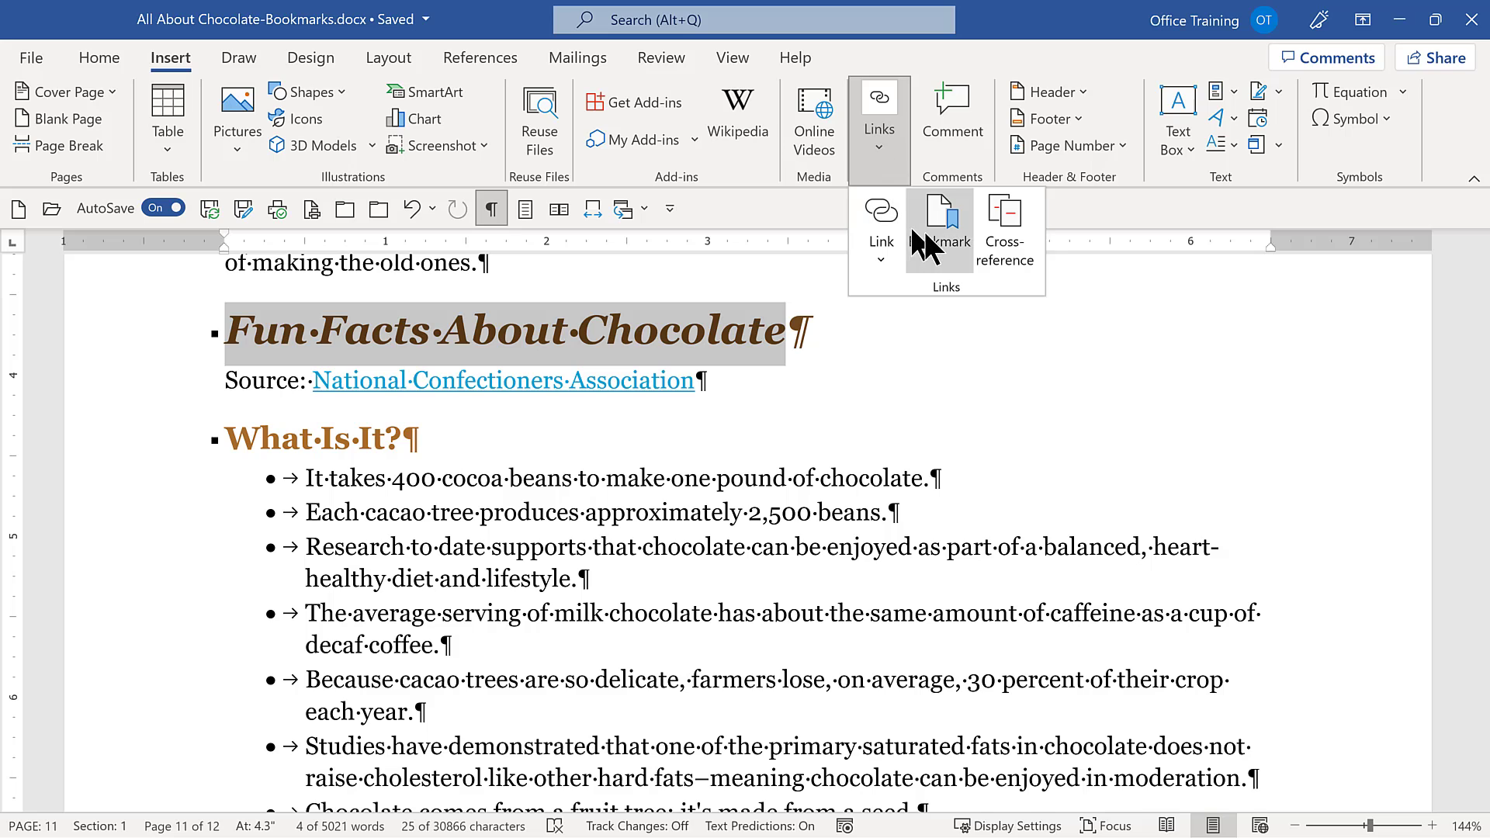
left_click(937, 246)
left_click(858, 270)
left_click(783, 377)
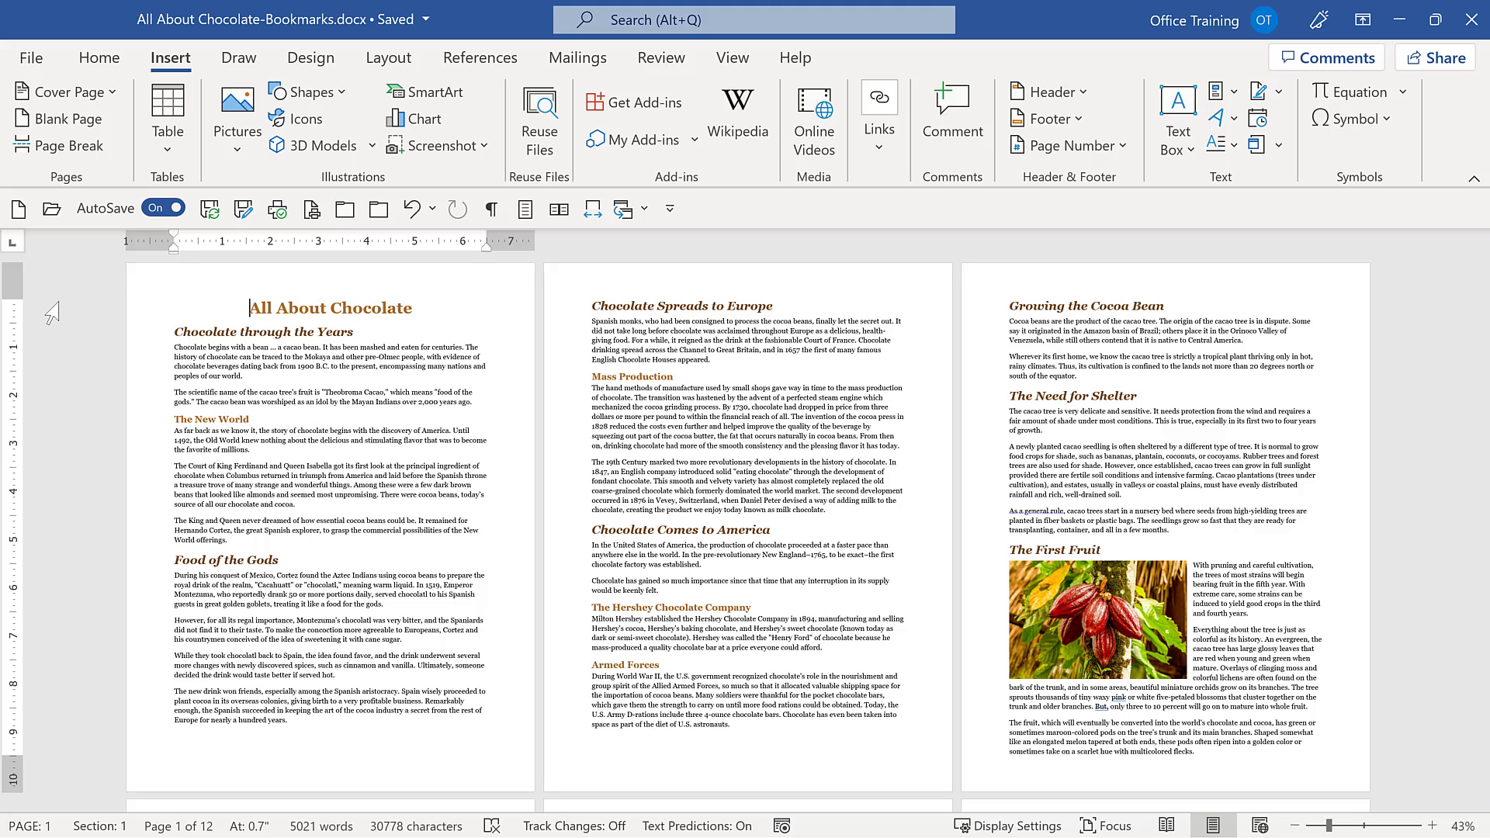
Use Go To to navigate from the first page to the Top10 bookmark, and close the dialog.
key("ctrl+g")
key("F5")
key("ctrl+g")
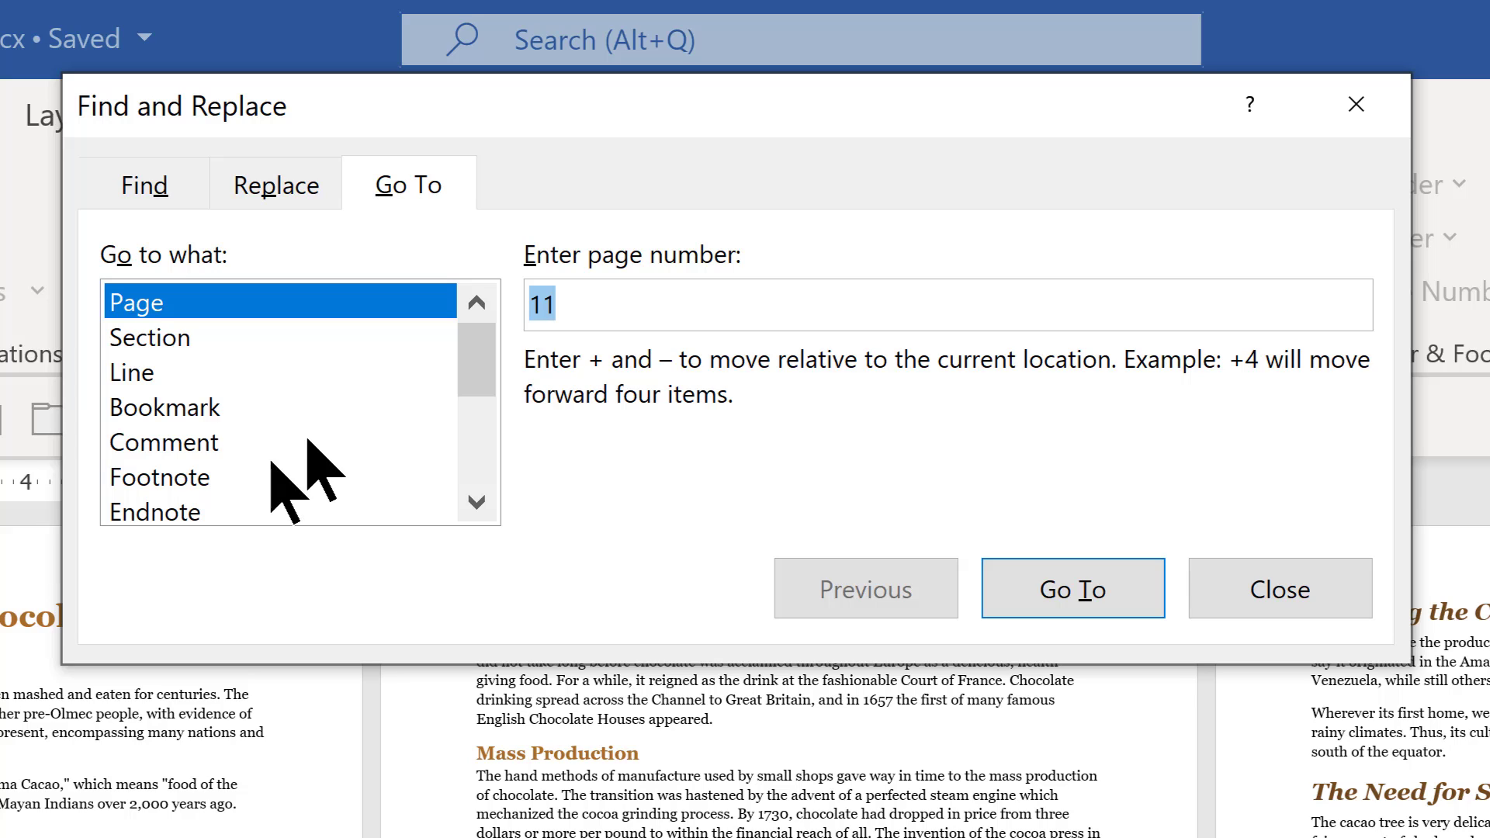
left_click(237, 408)
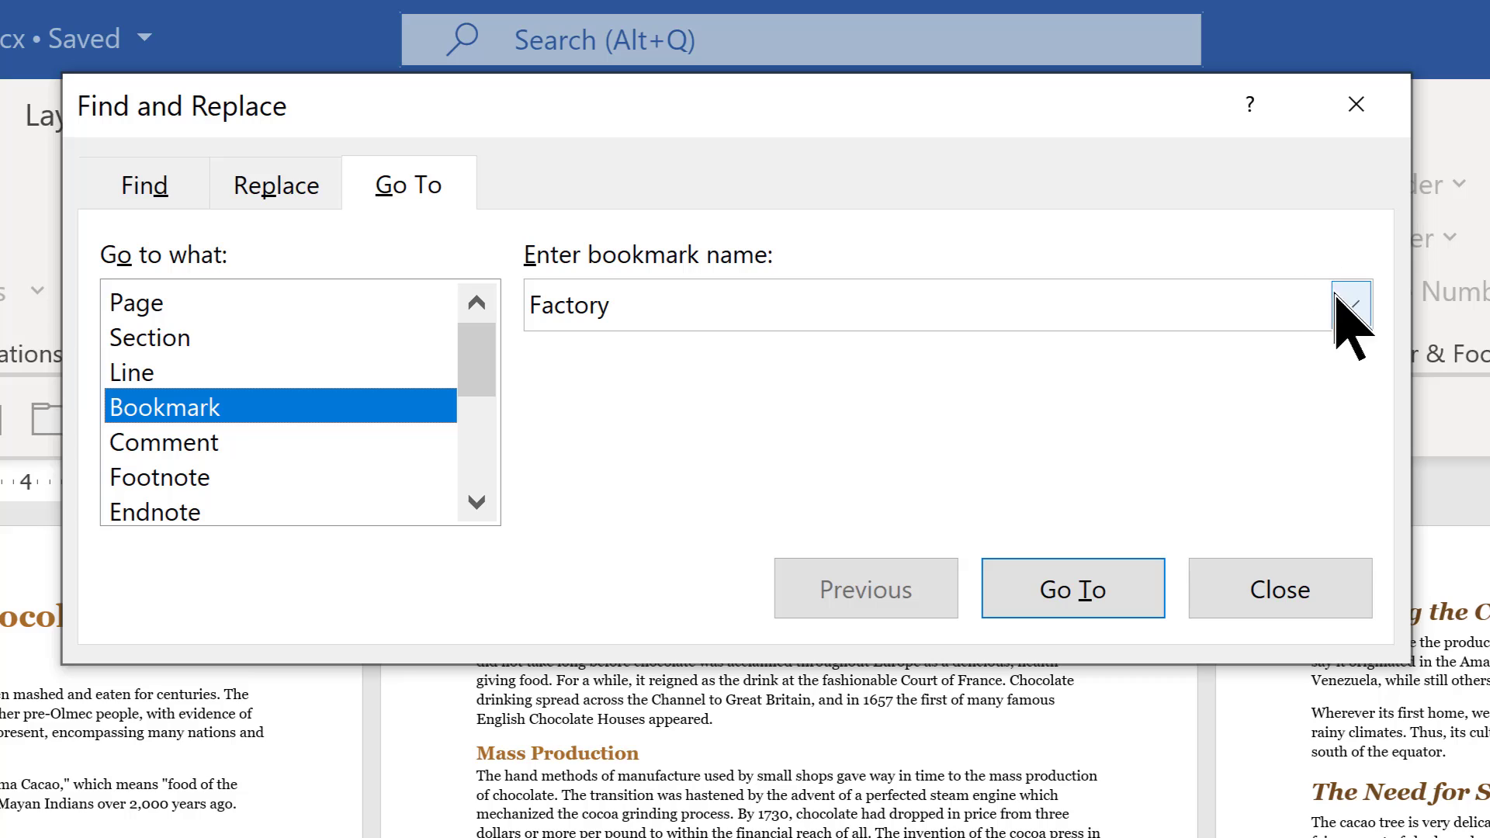
left_click(1354, 315)
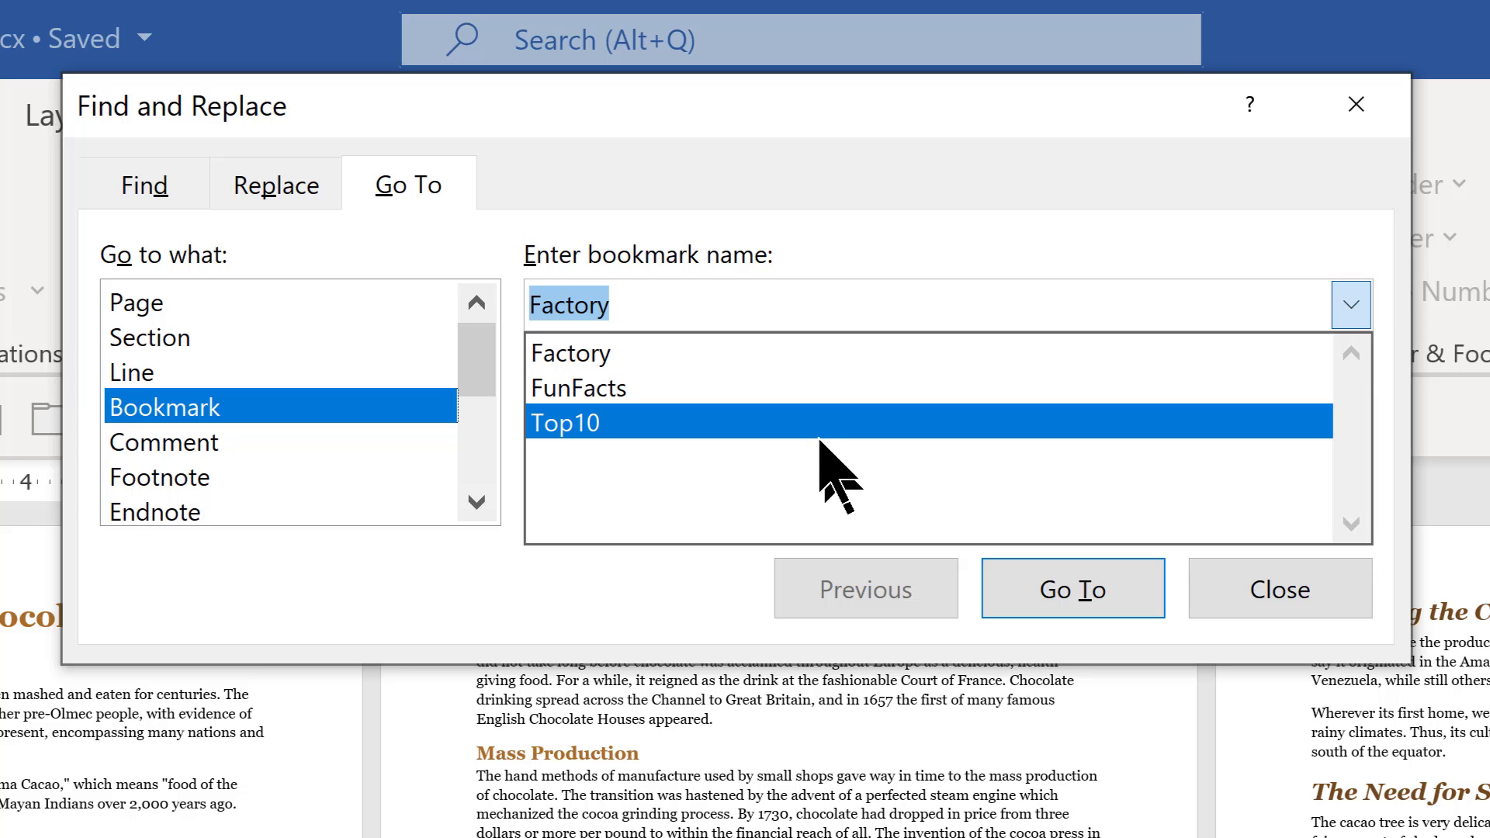
left_click(811, 421)
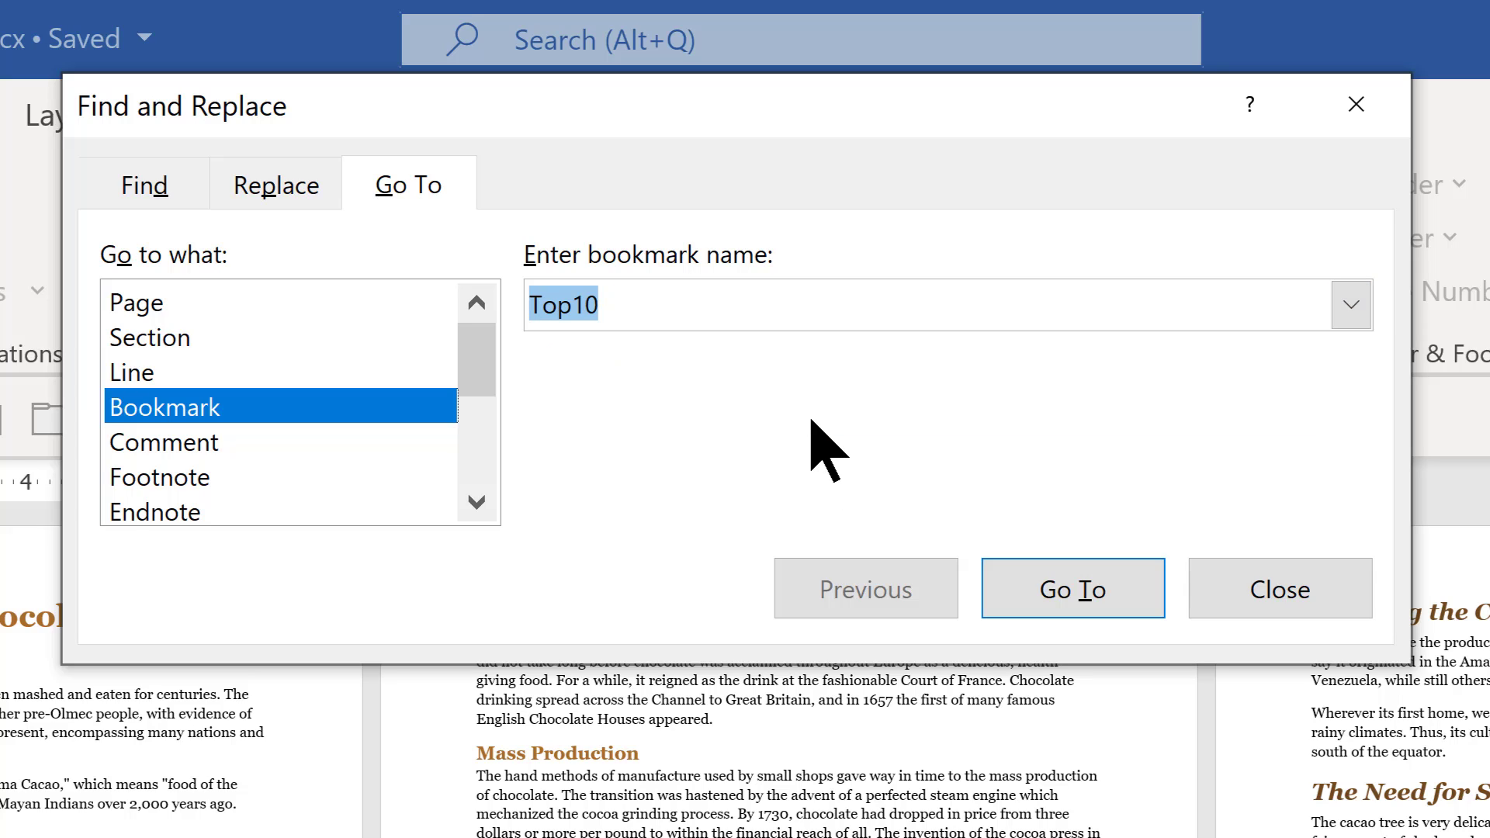
left_click(1083, 591)
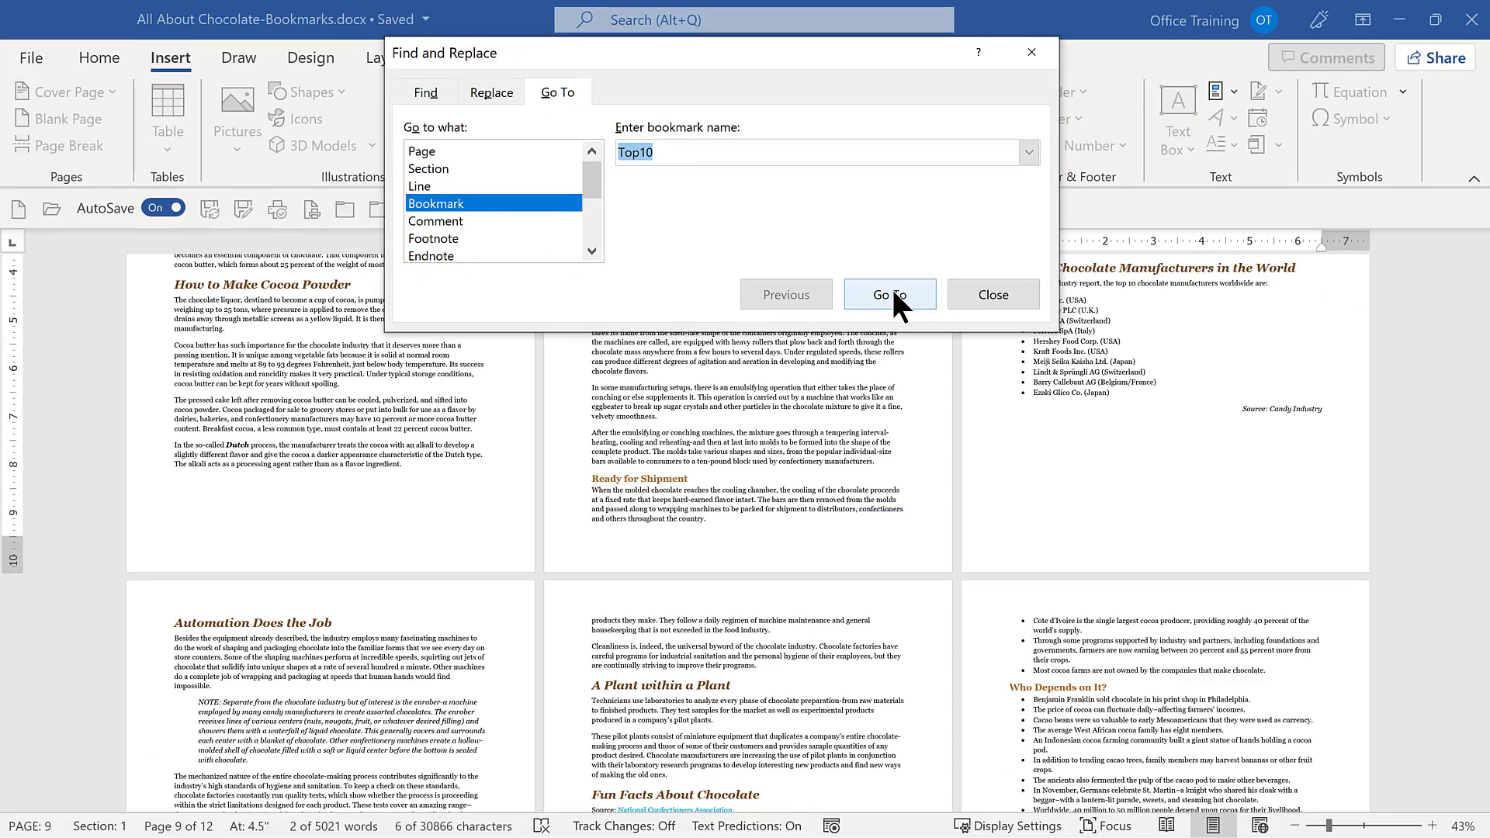
left_click(968, 288)
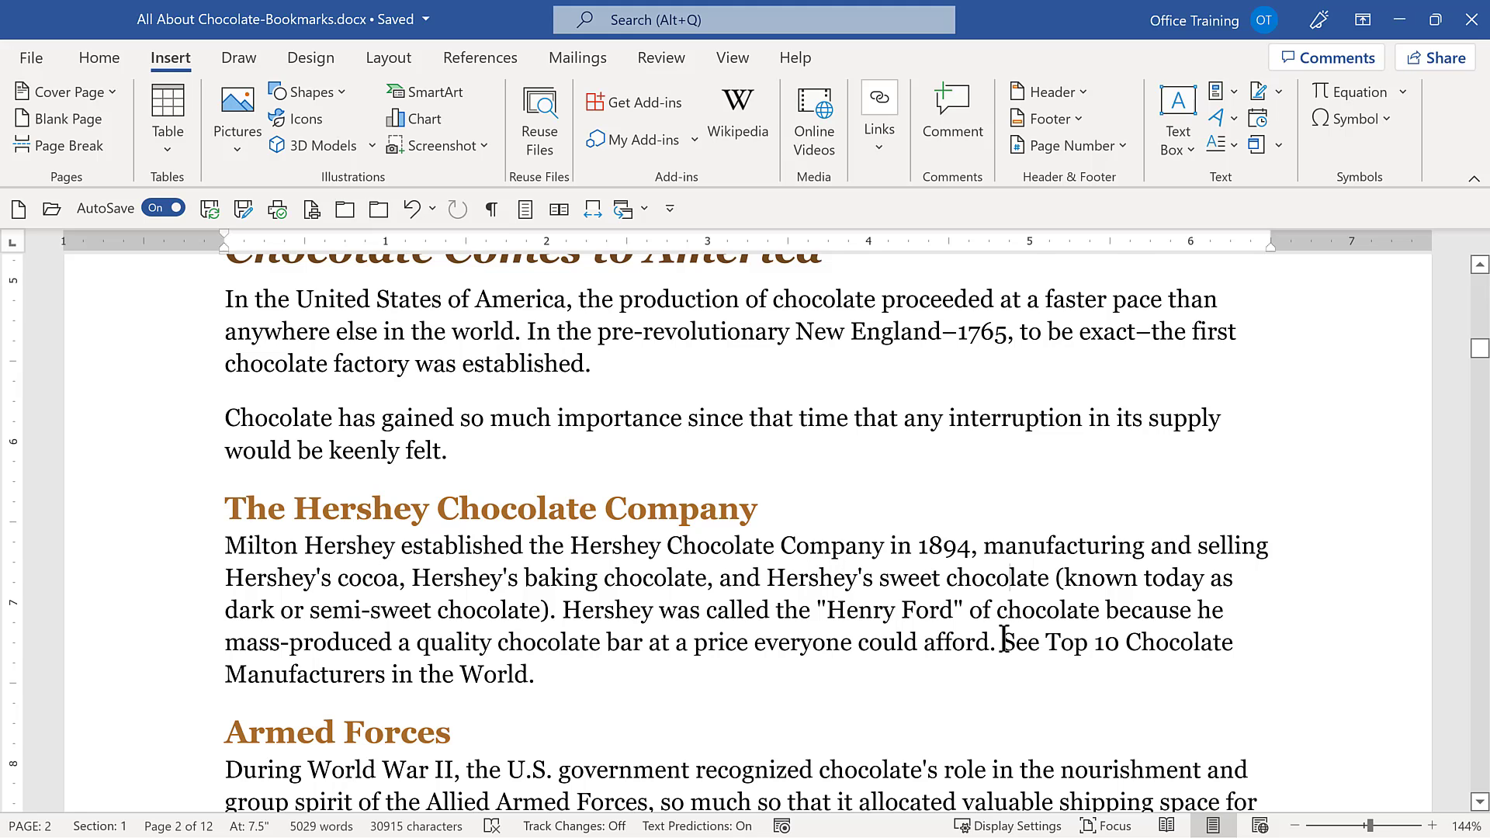
Hyperlink "See Top 10 Chocolate Manufacturers in the World" in the Hershey paragraph to this document's Top10 bookmark, and follow the link.
left_click_drag(1004, 641, 531, 683)
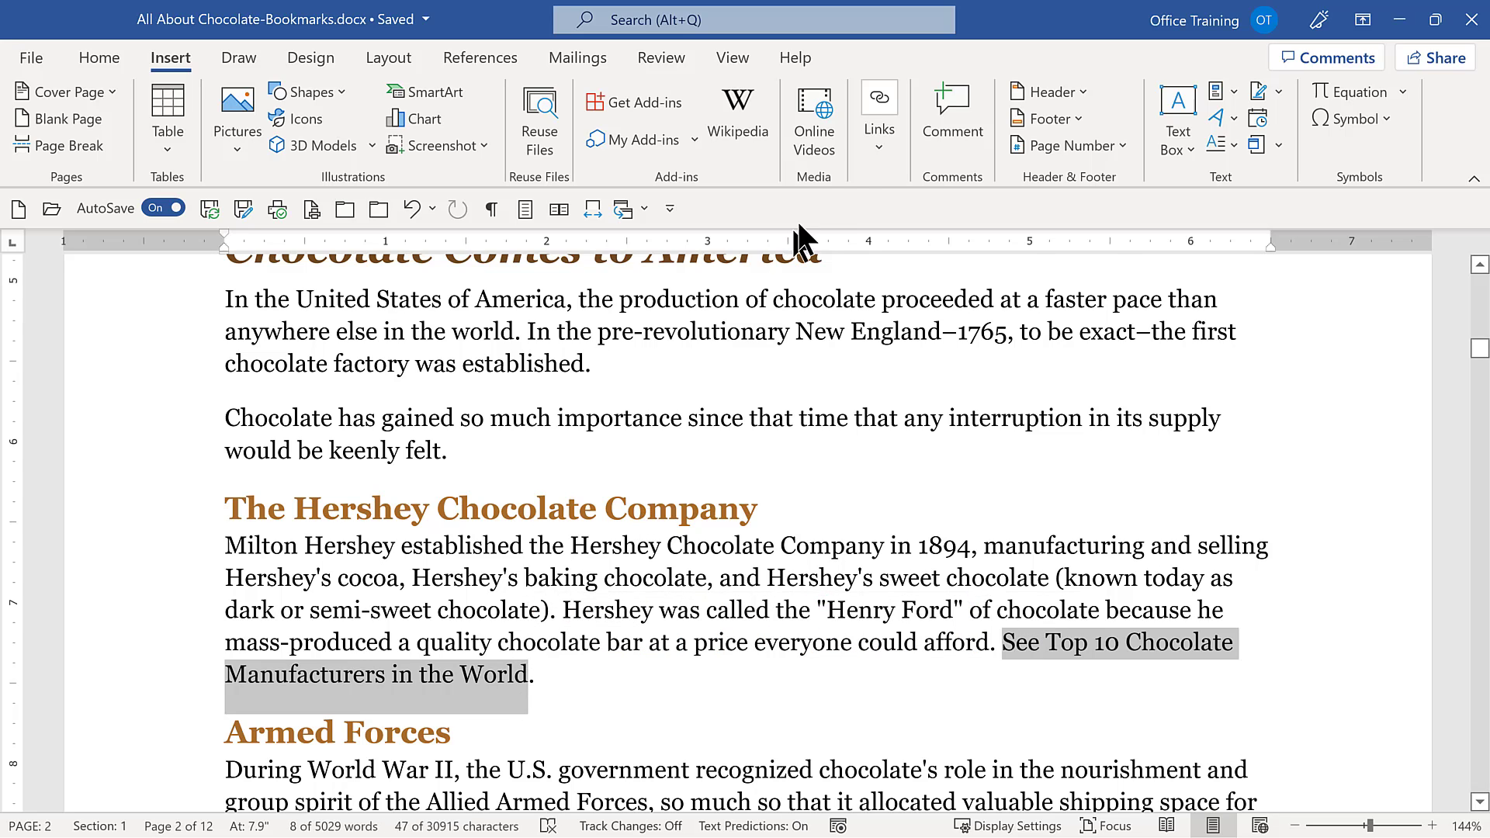
left_click(881, 139)
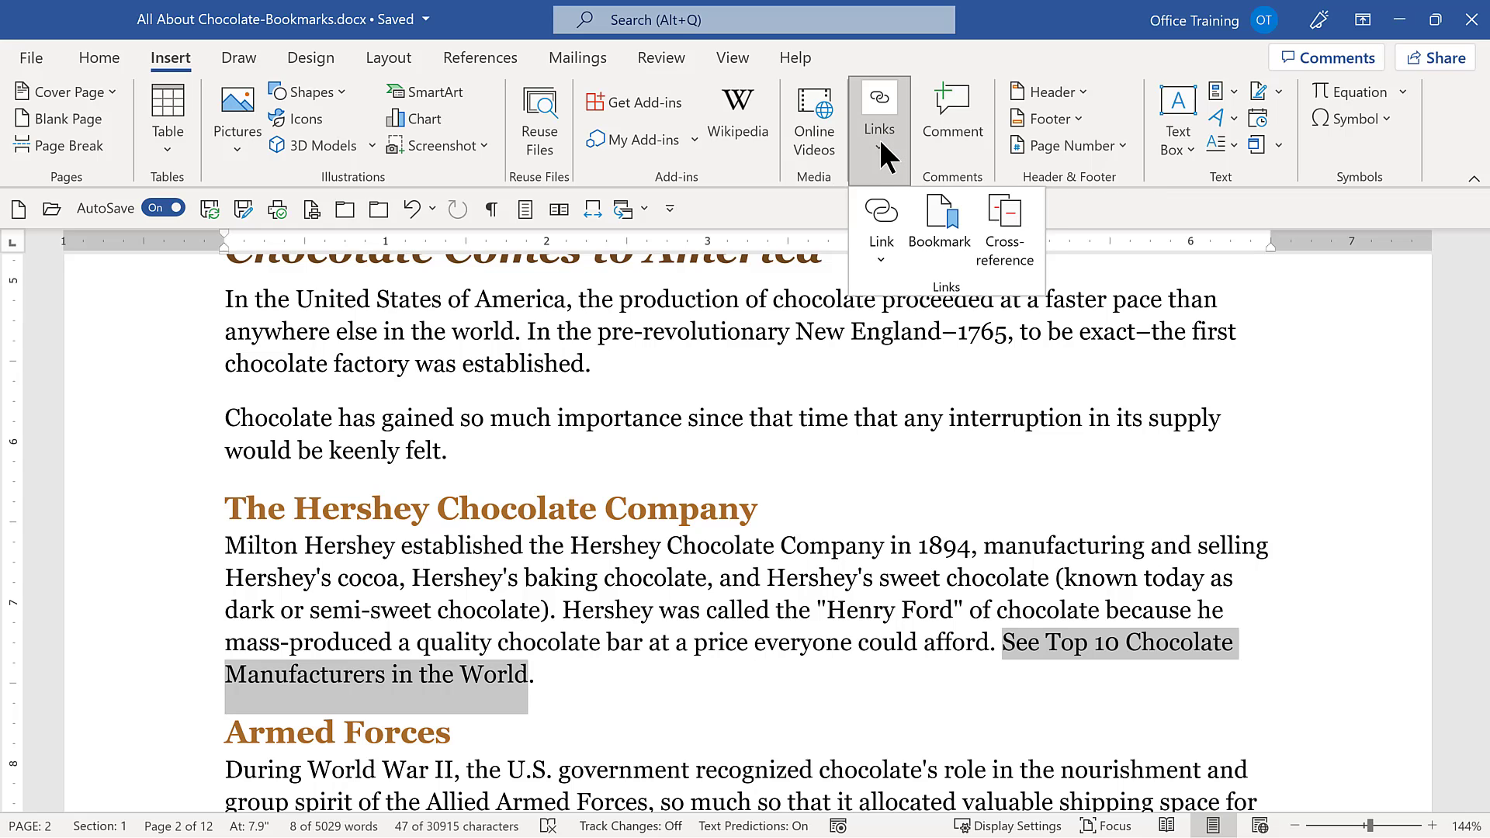
left_click(881, 219)
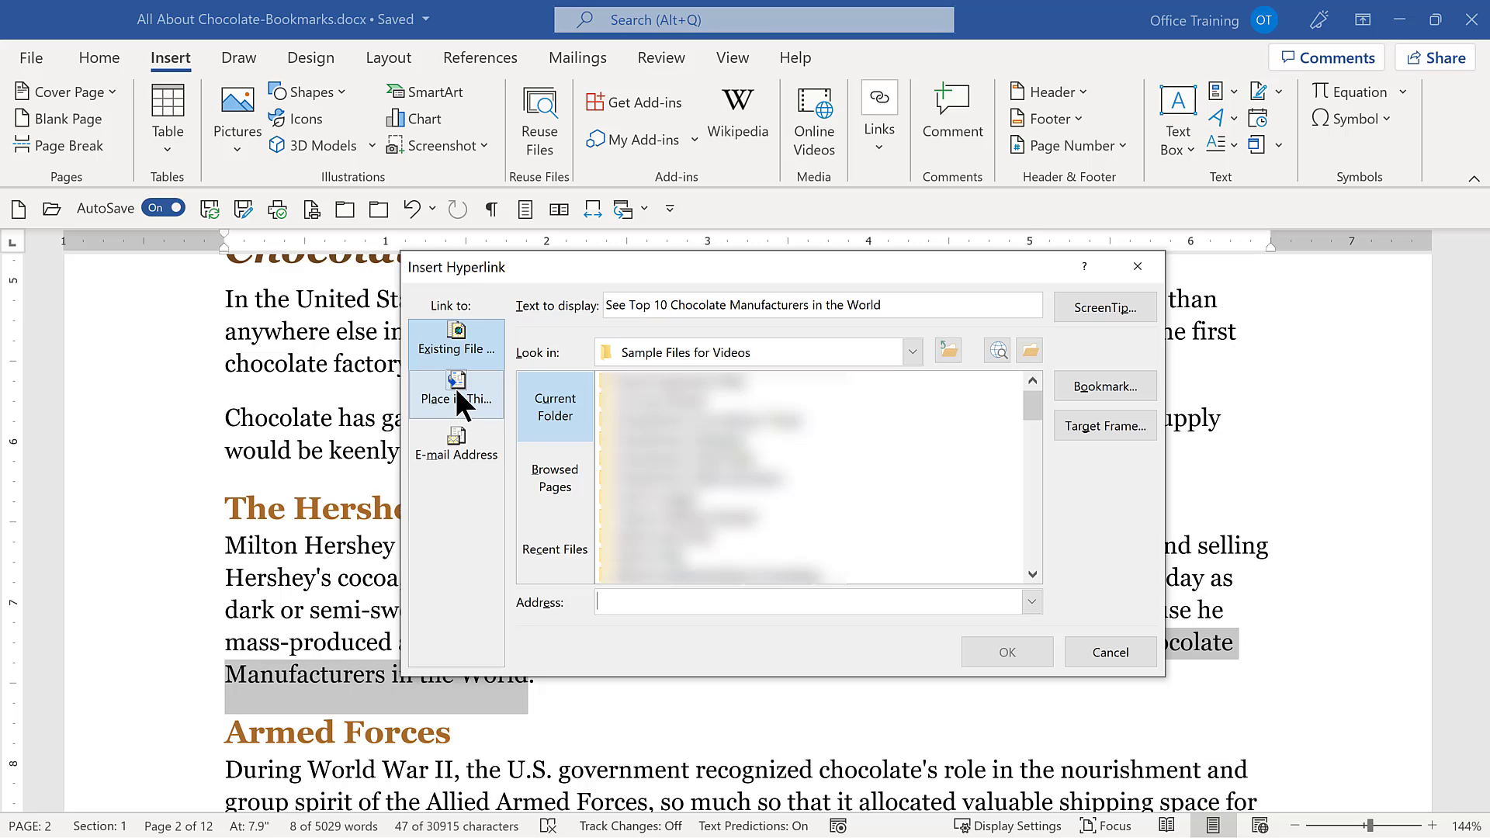
left_click(456, 392)
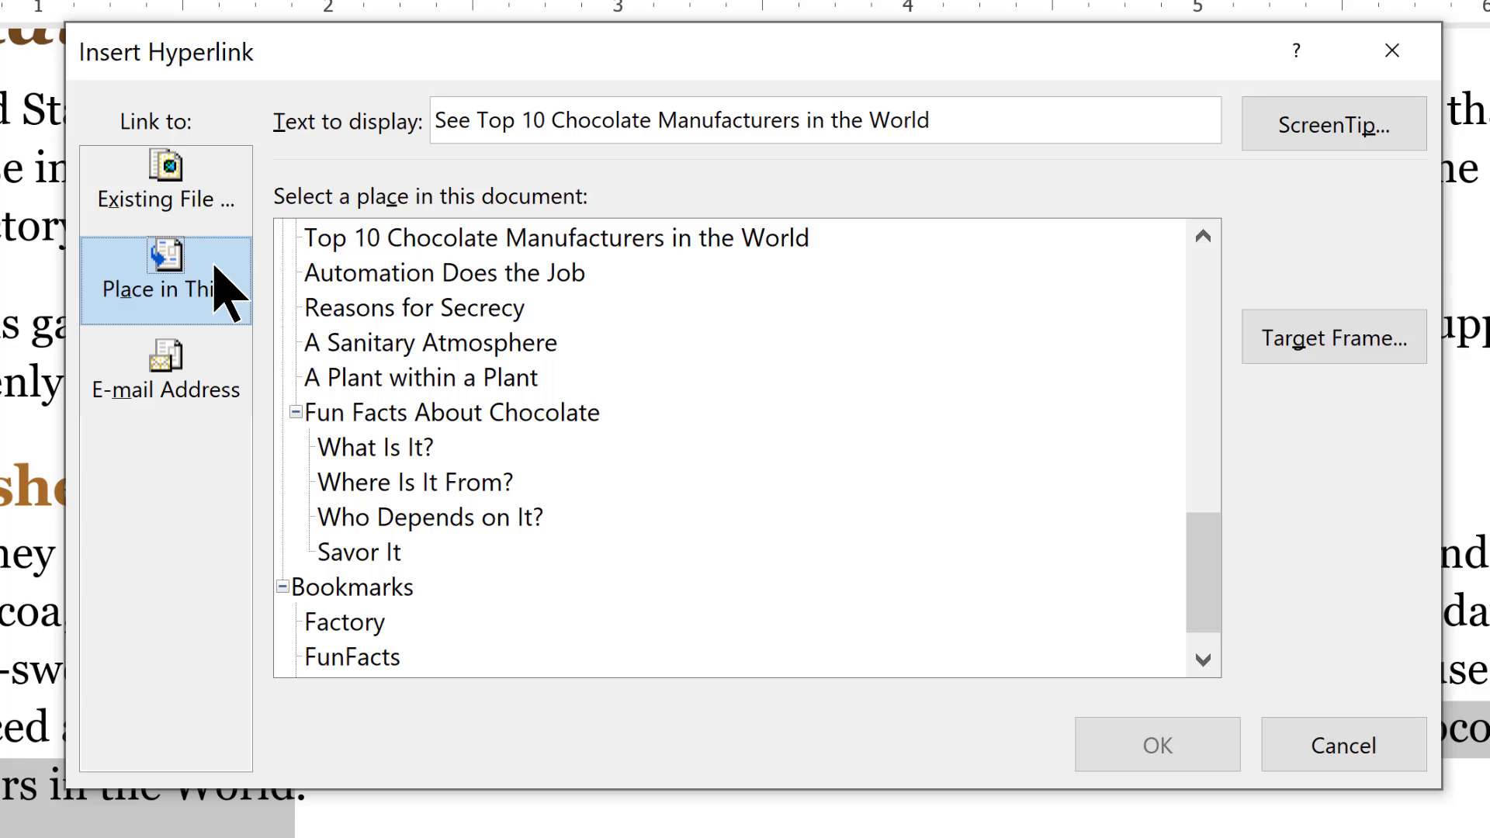
left_click_drag(1200, 614, 1200, 626)
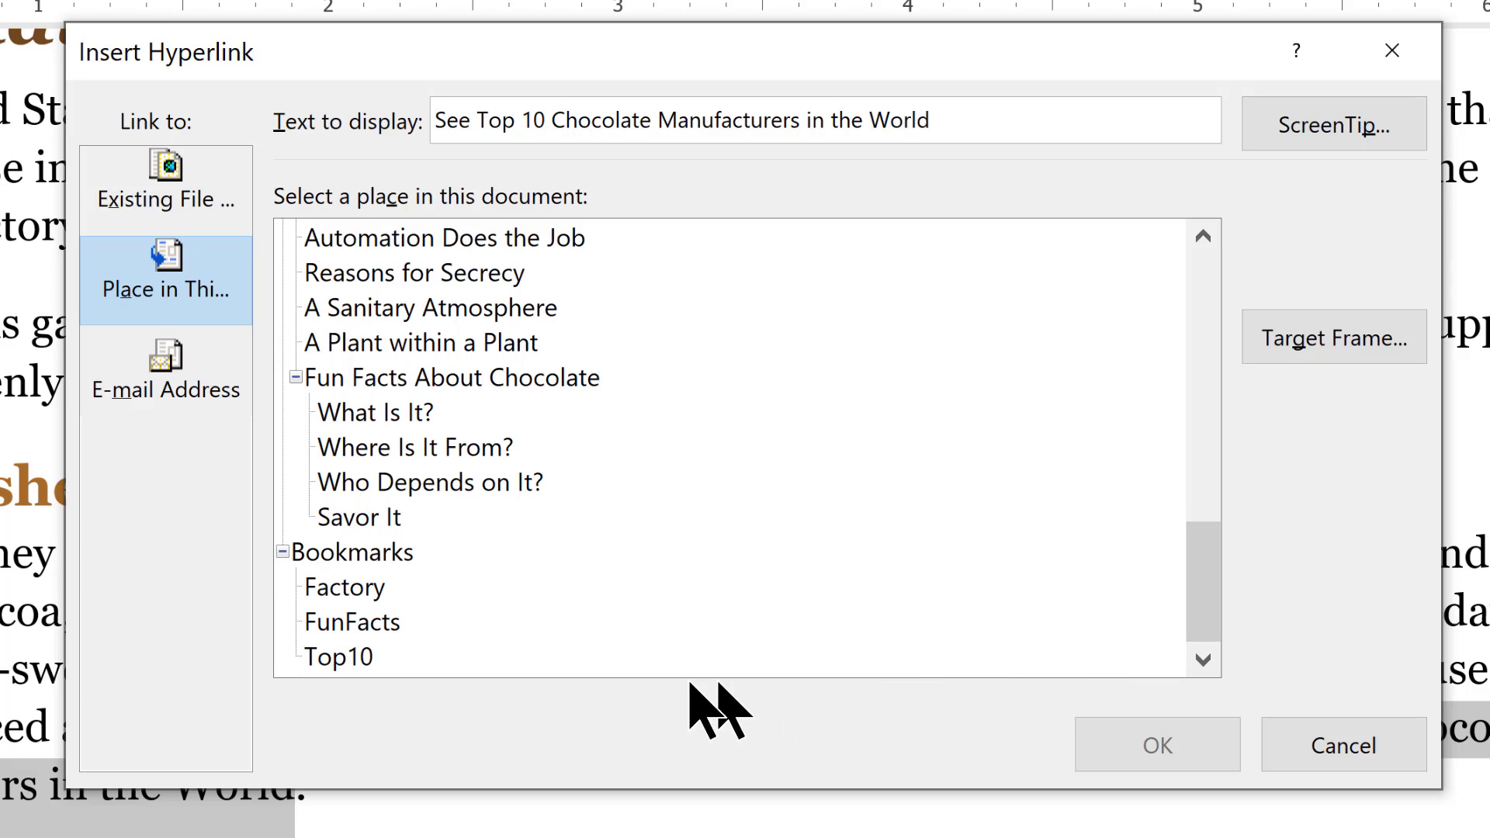
left_click(305, 657)
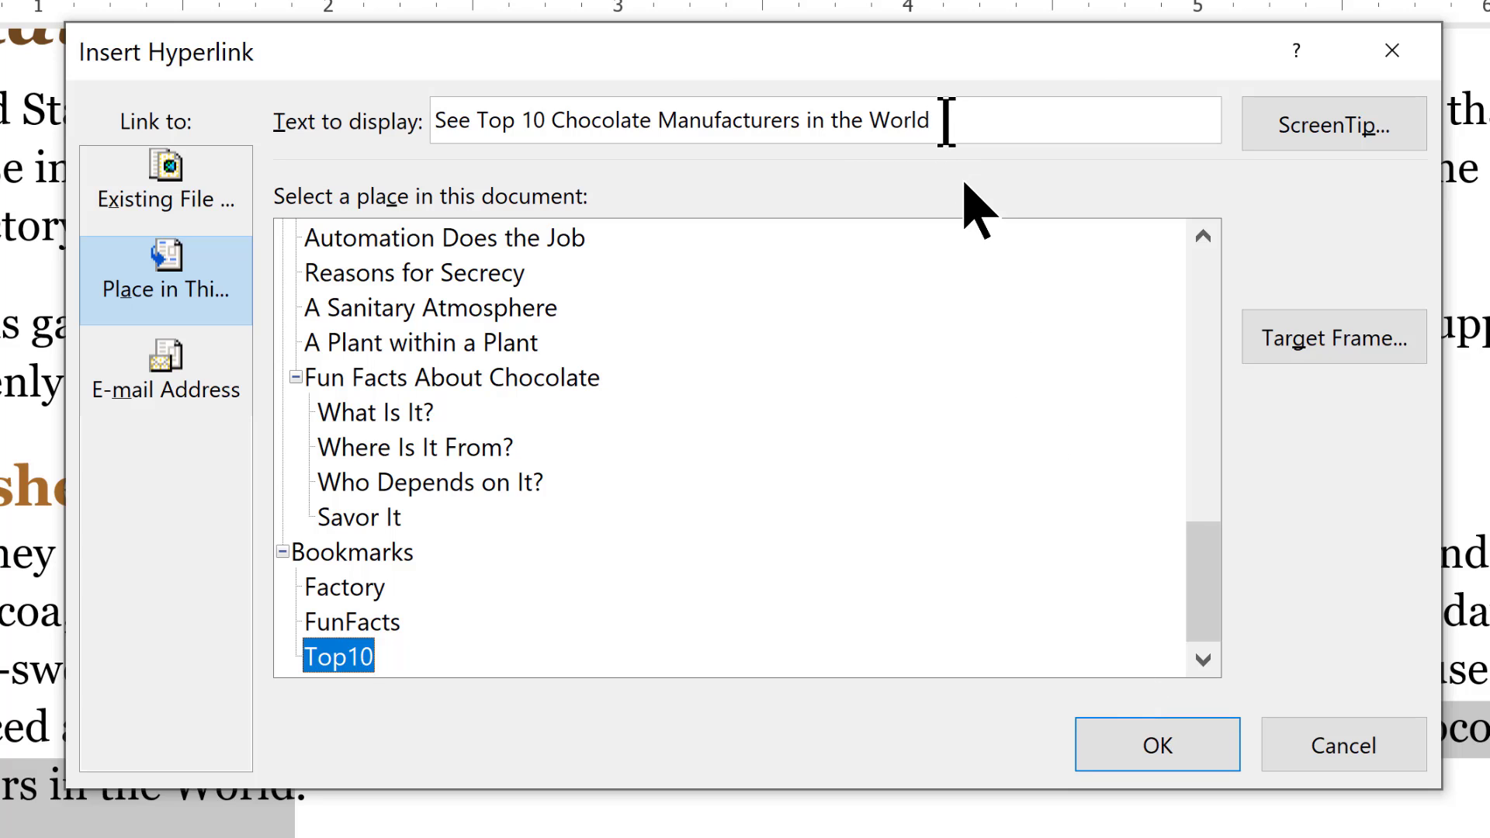
left_click(1134, 769)
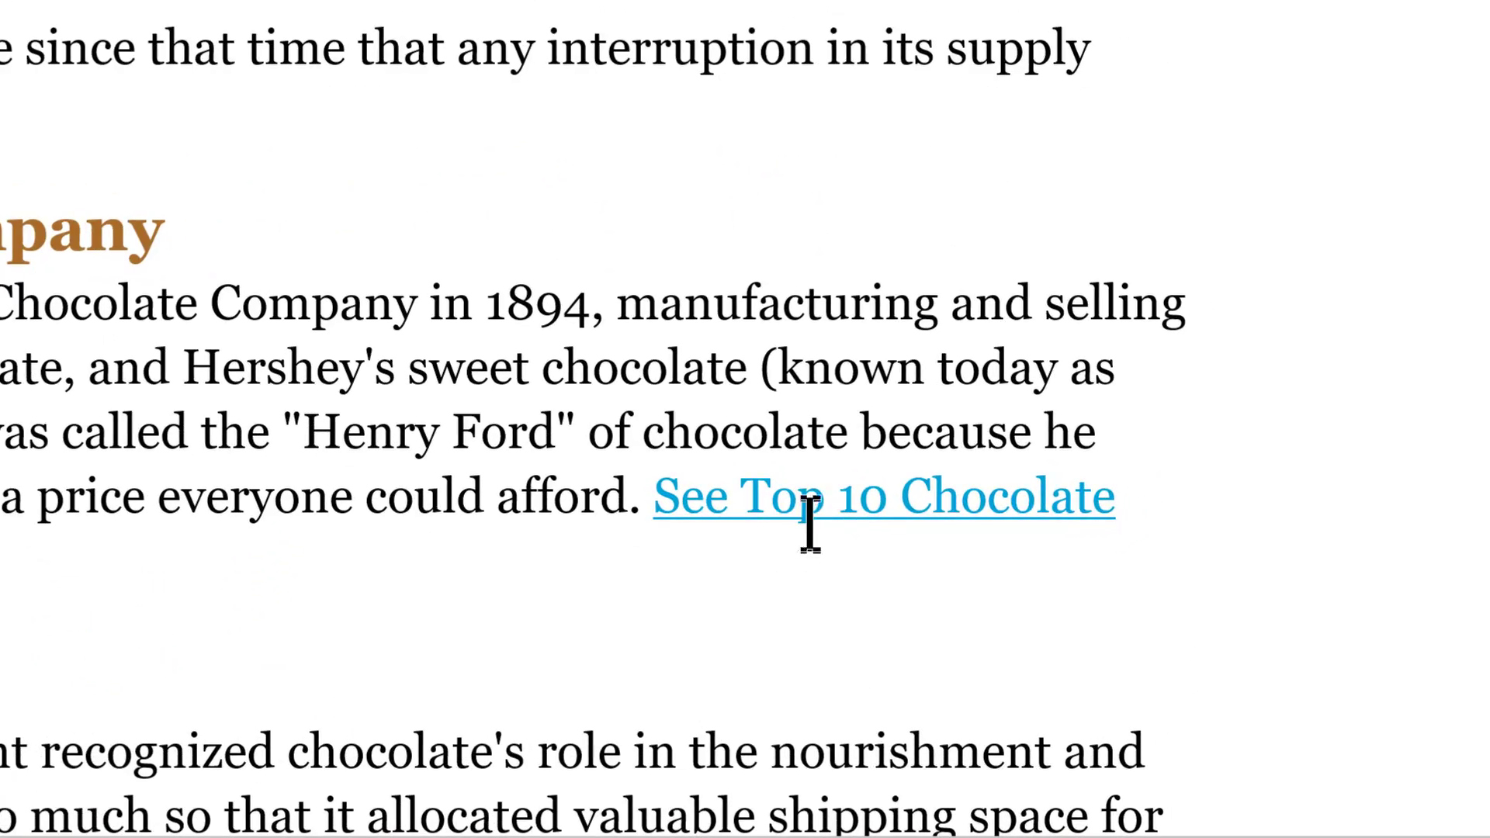
mouse_move(821, 489)
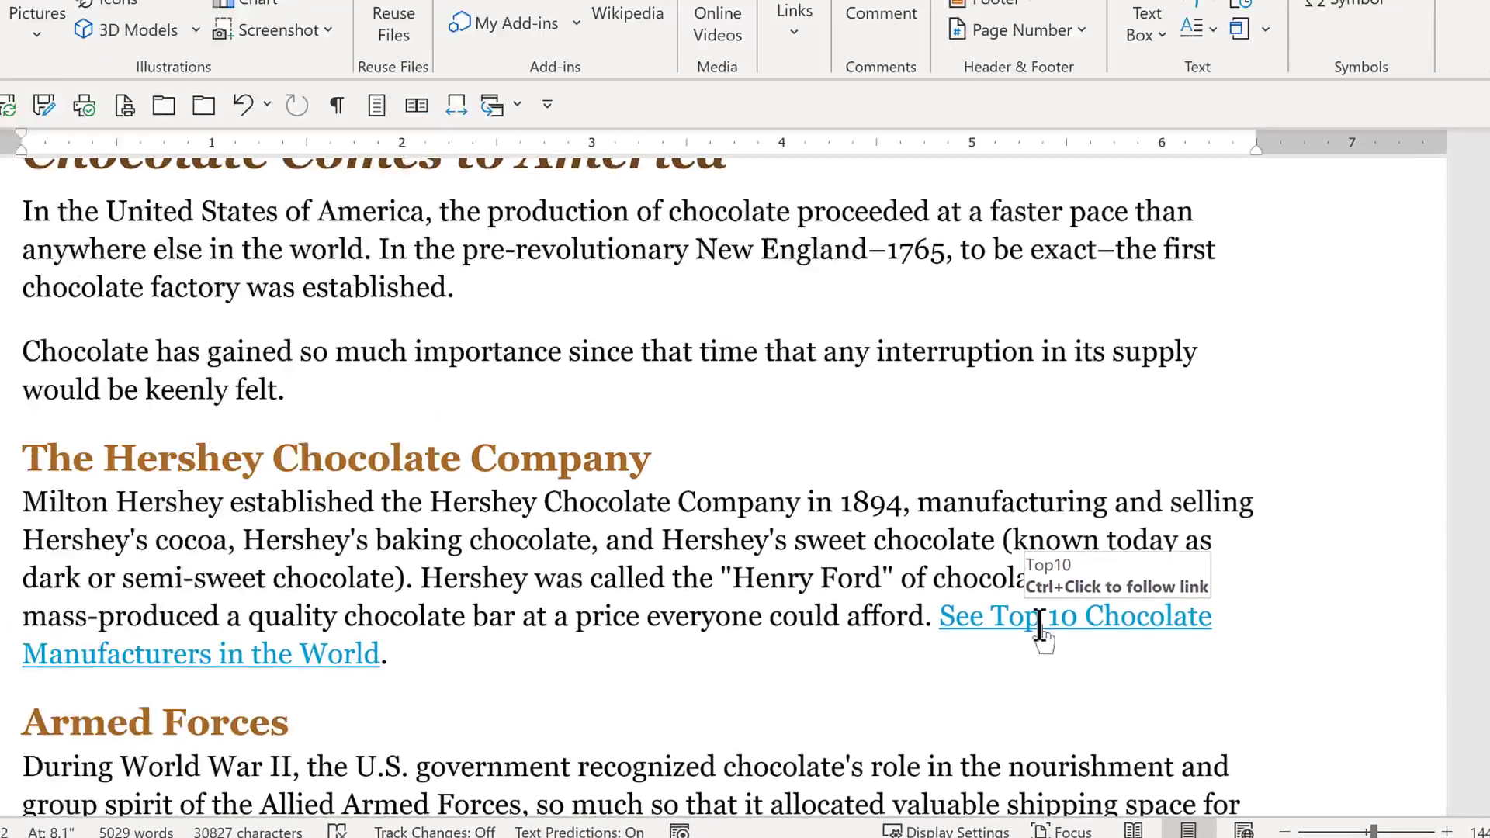
left_click(1041, 620, "ctrl")
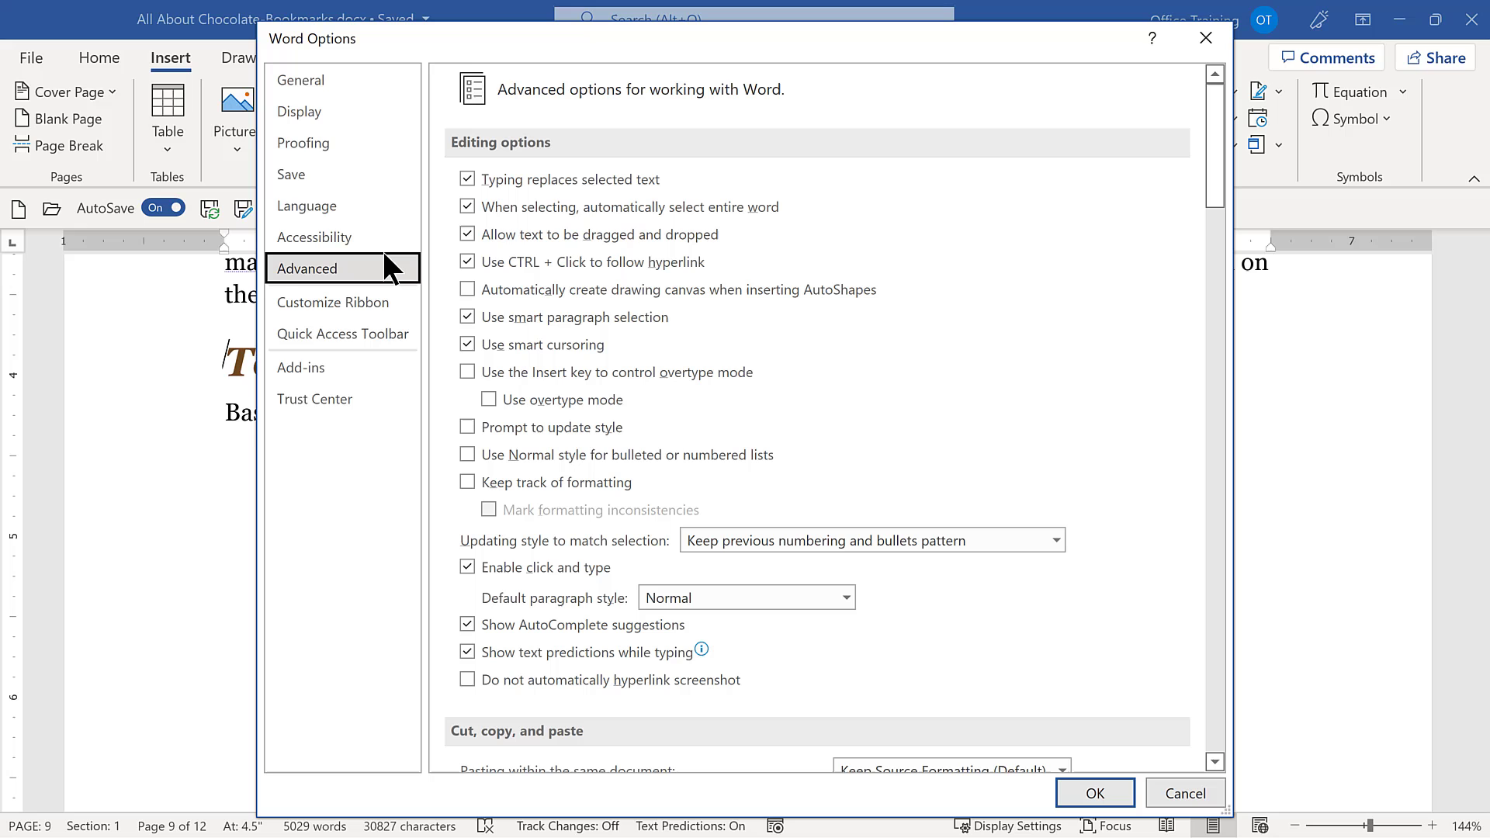
Enable the Show bookmarks option for document content in the advanced Word options.
left_click(386, 262)
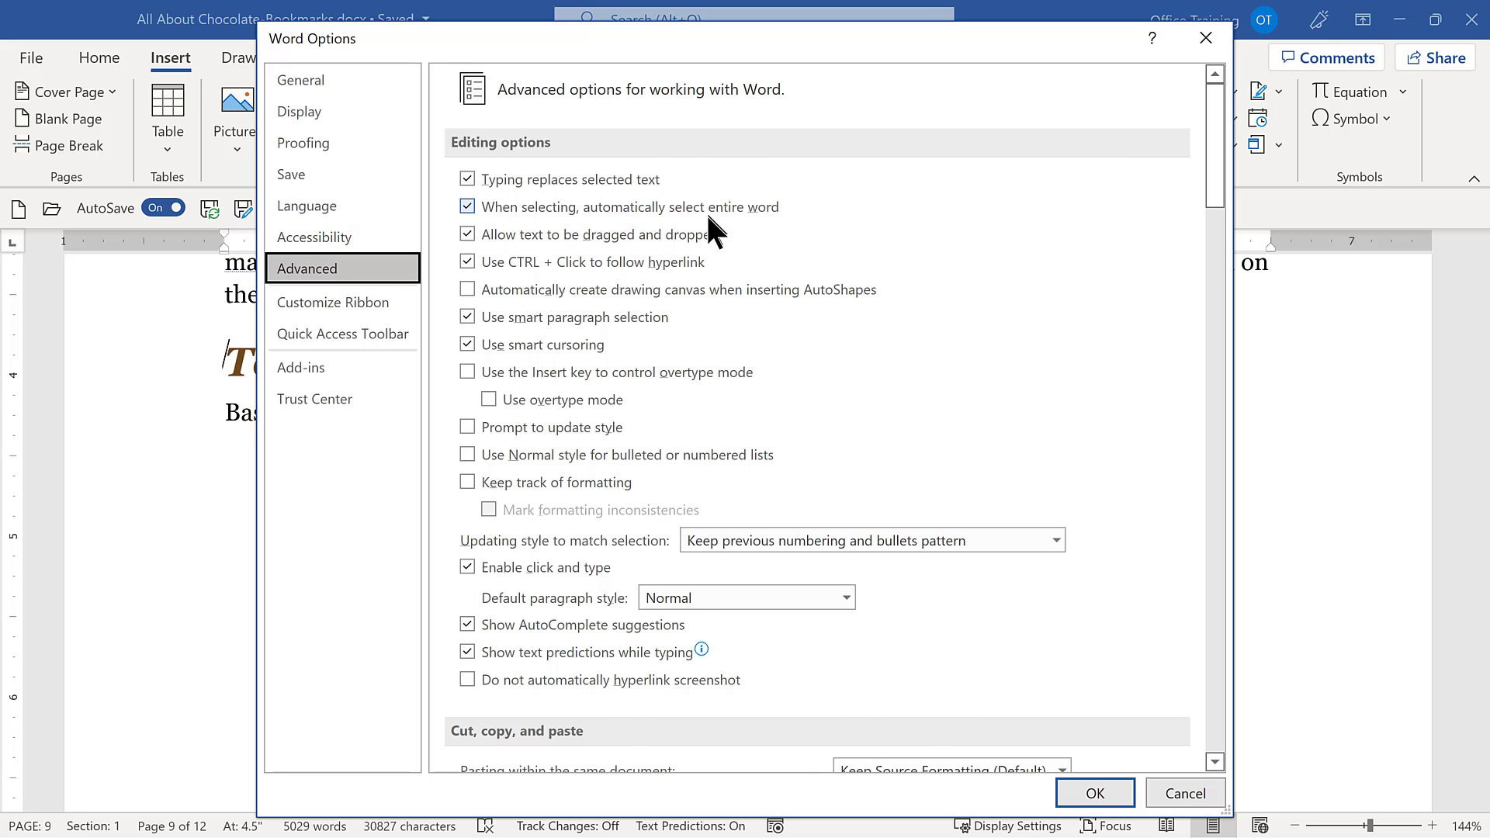
scroll(706, 233, "down", 5)
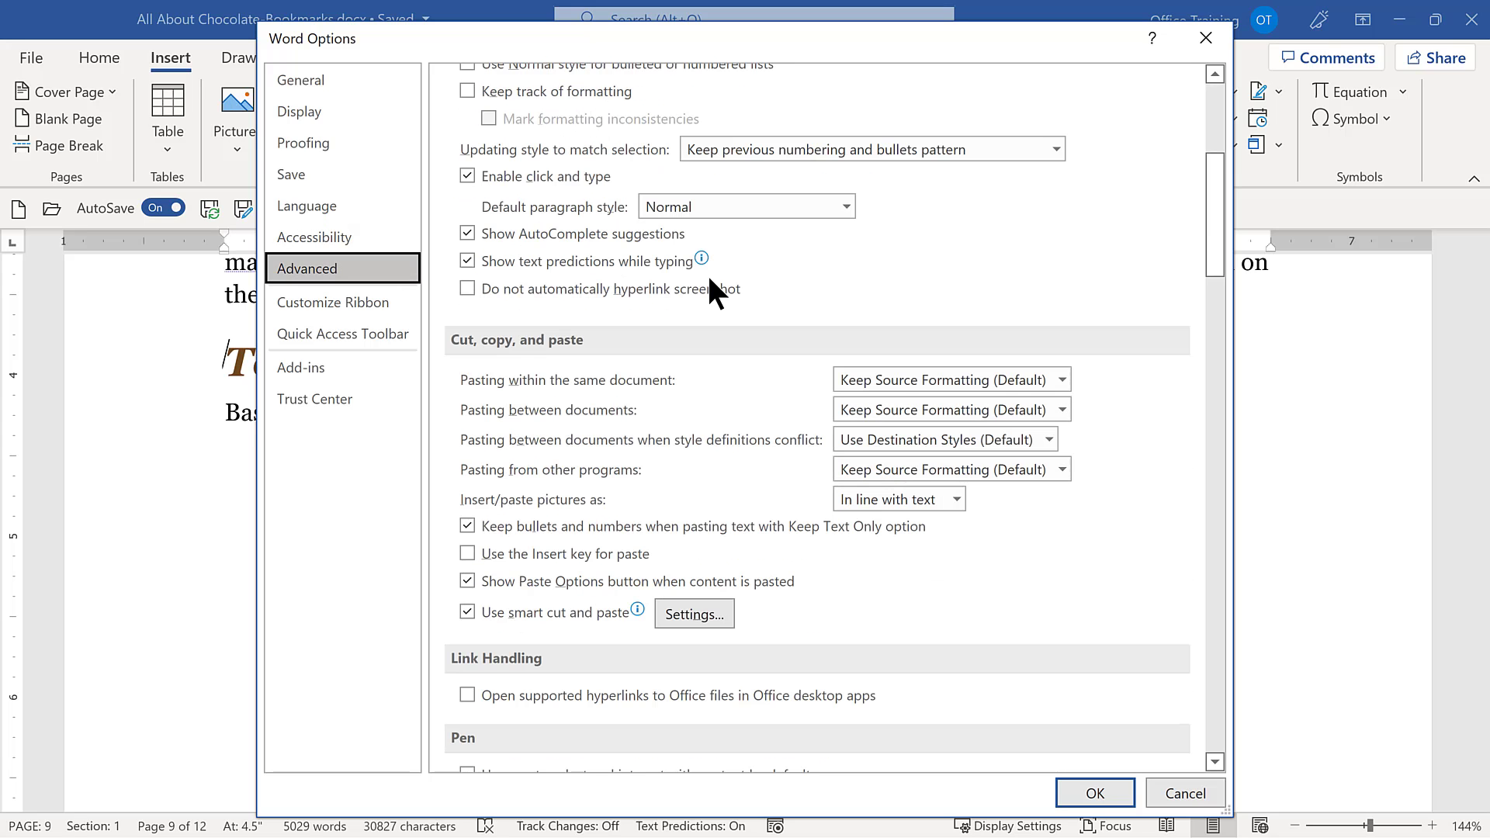
scroll(711, 294, "down", 9)
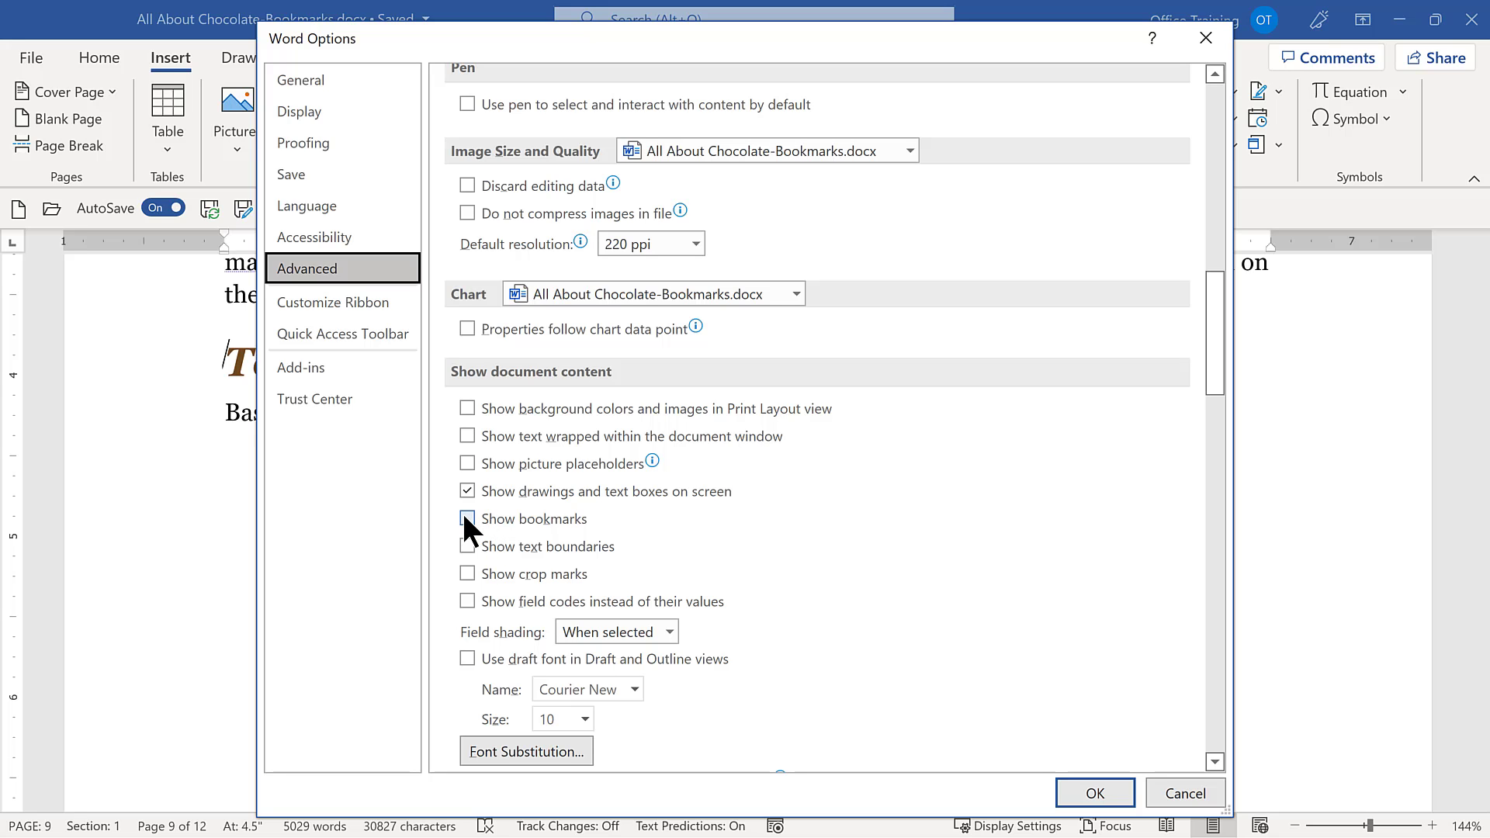
left_click(464, 516)
left_click(1095, 793)
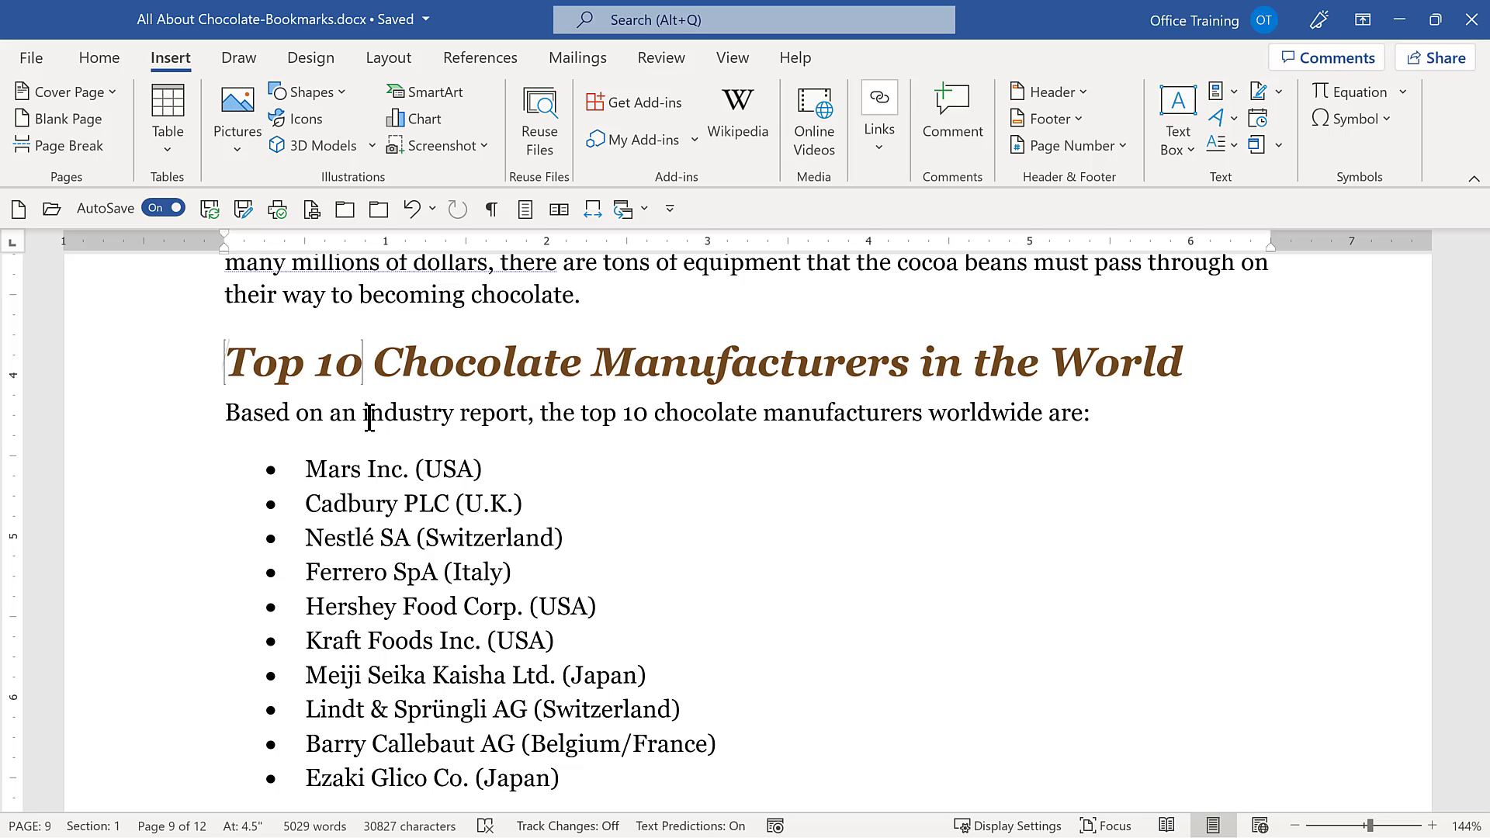
Sort the bookmark list by location and back by name, and delete the Factory bookmark.
scroll(666, 654, "up", 6)
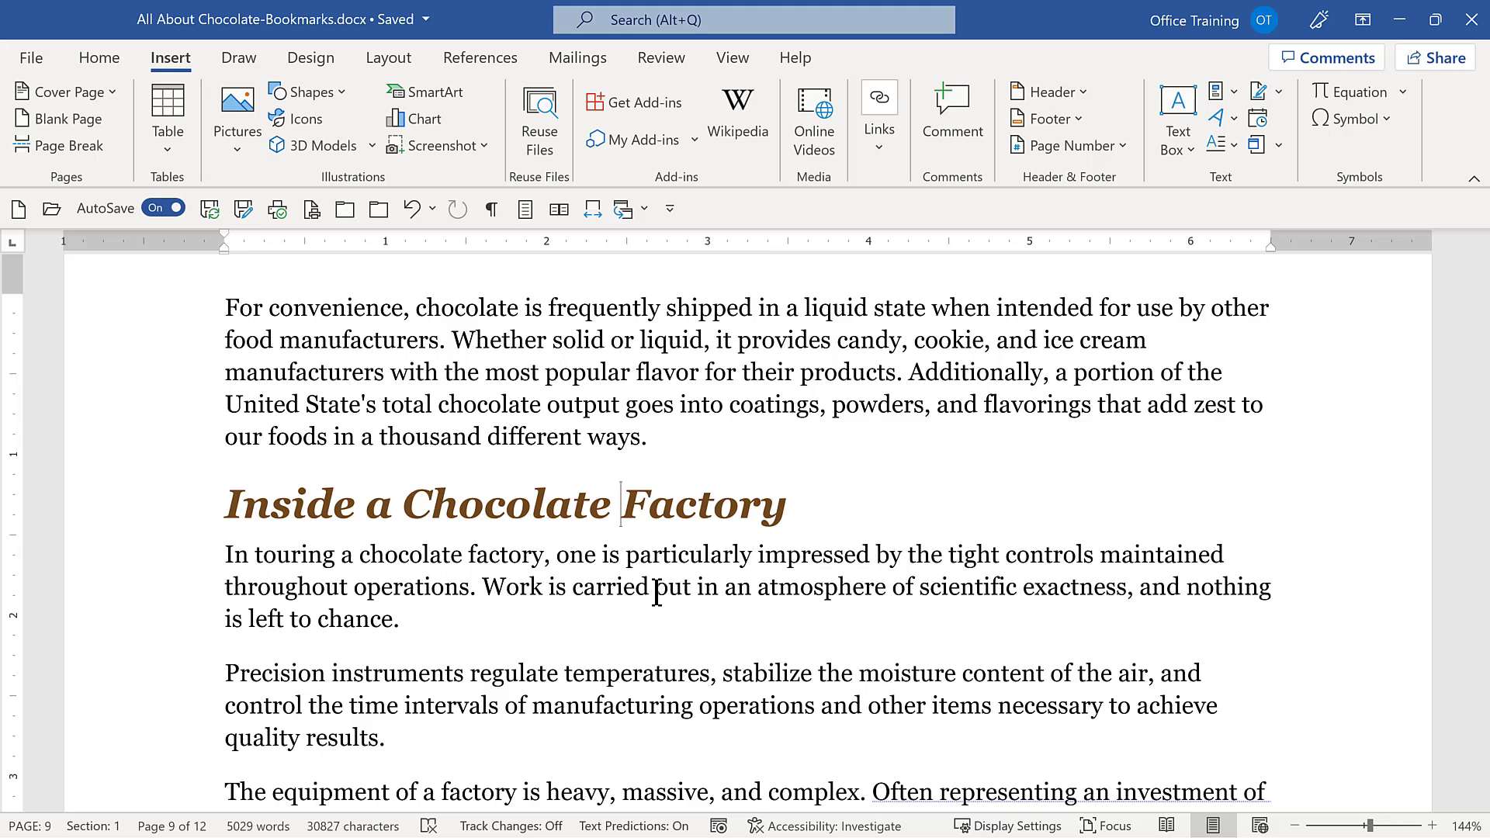
left_click(881, 144)
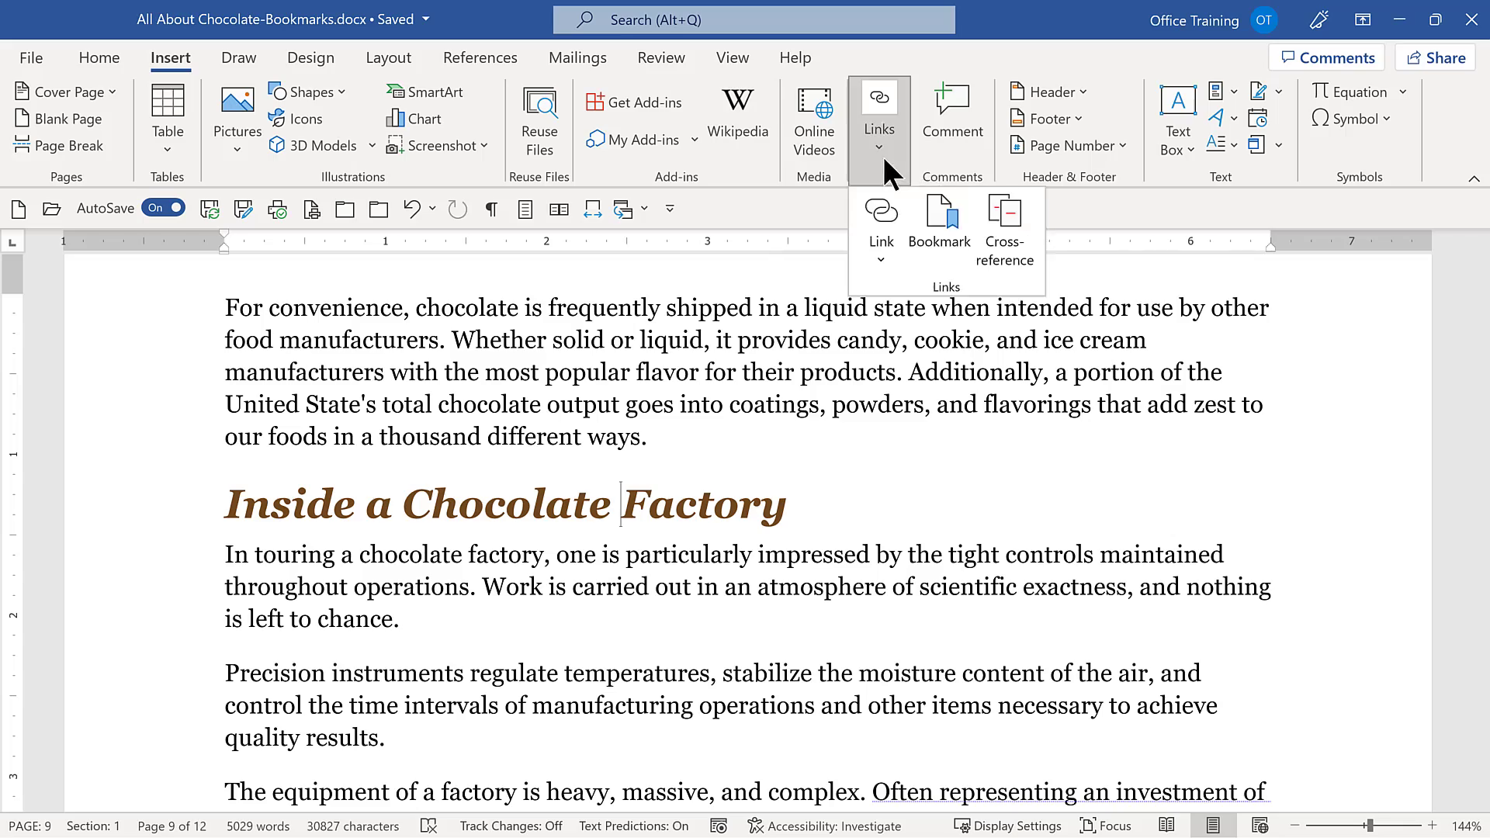
left_click(943, 233)
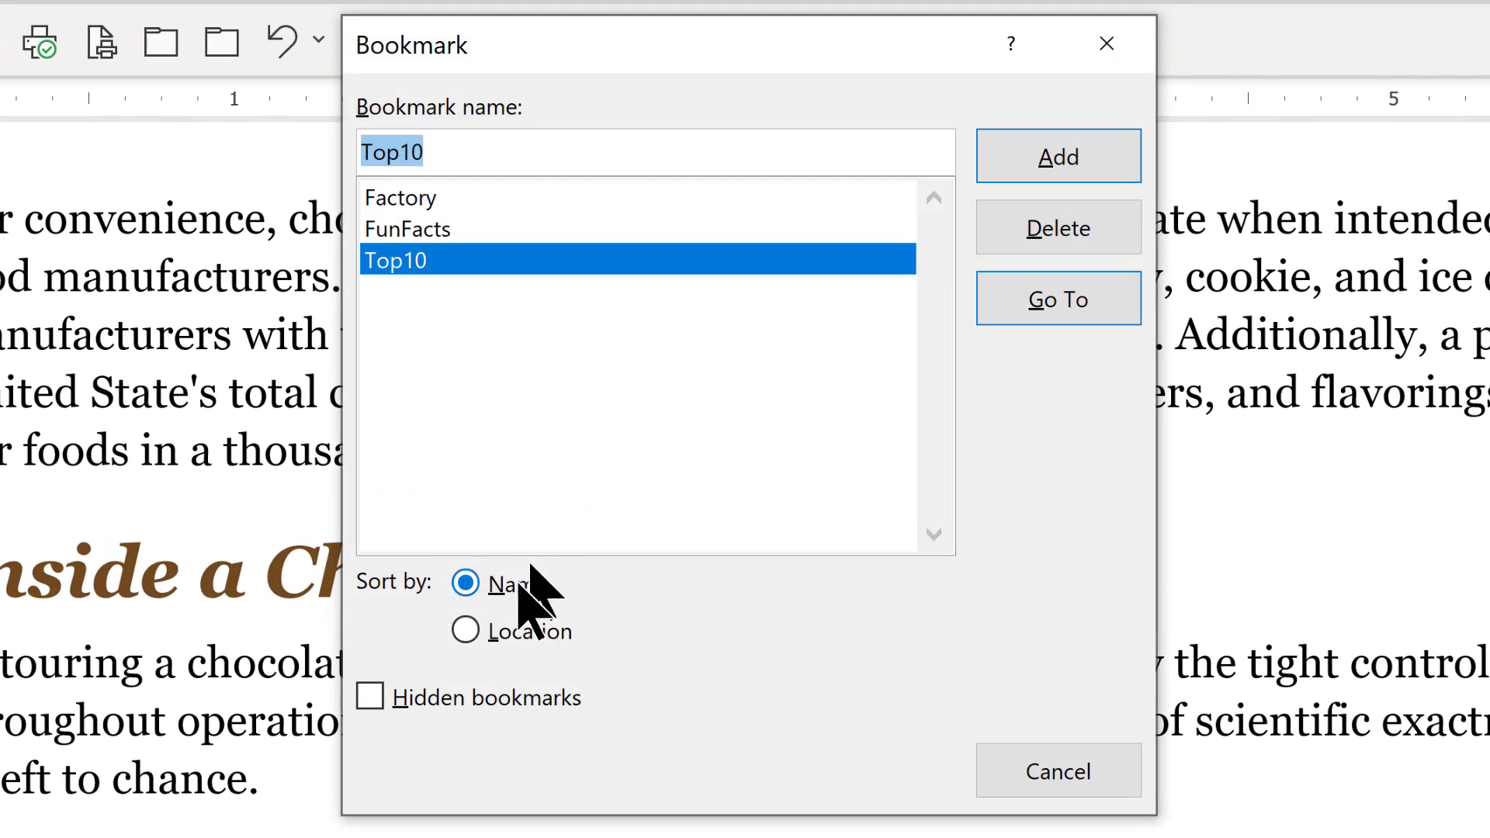
left_click(466, 629)
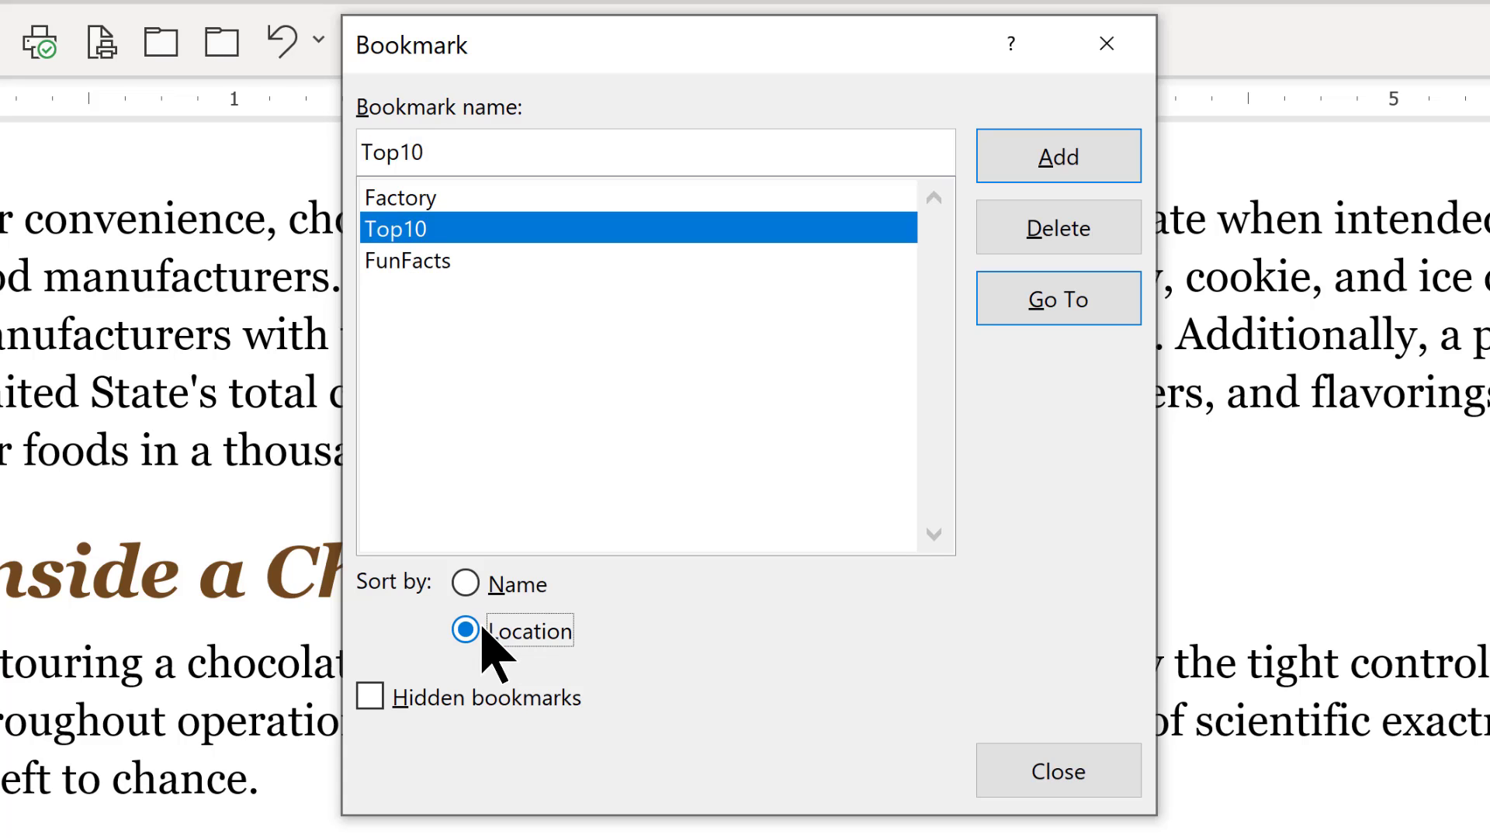
left_click(467, 584)
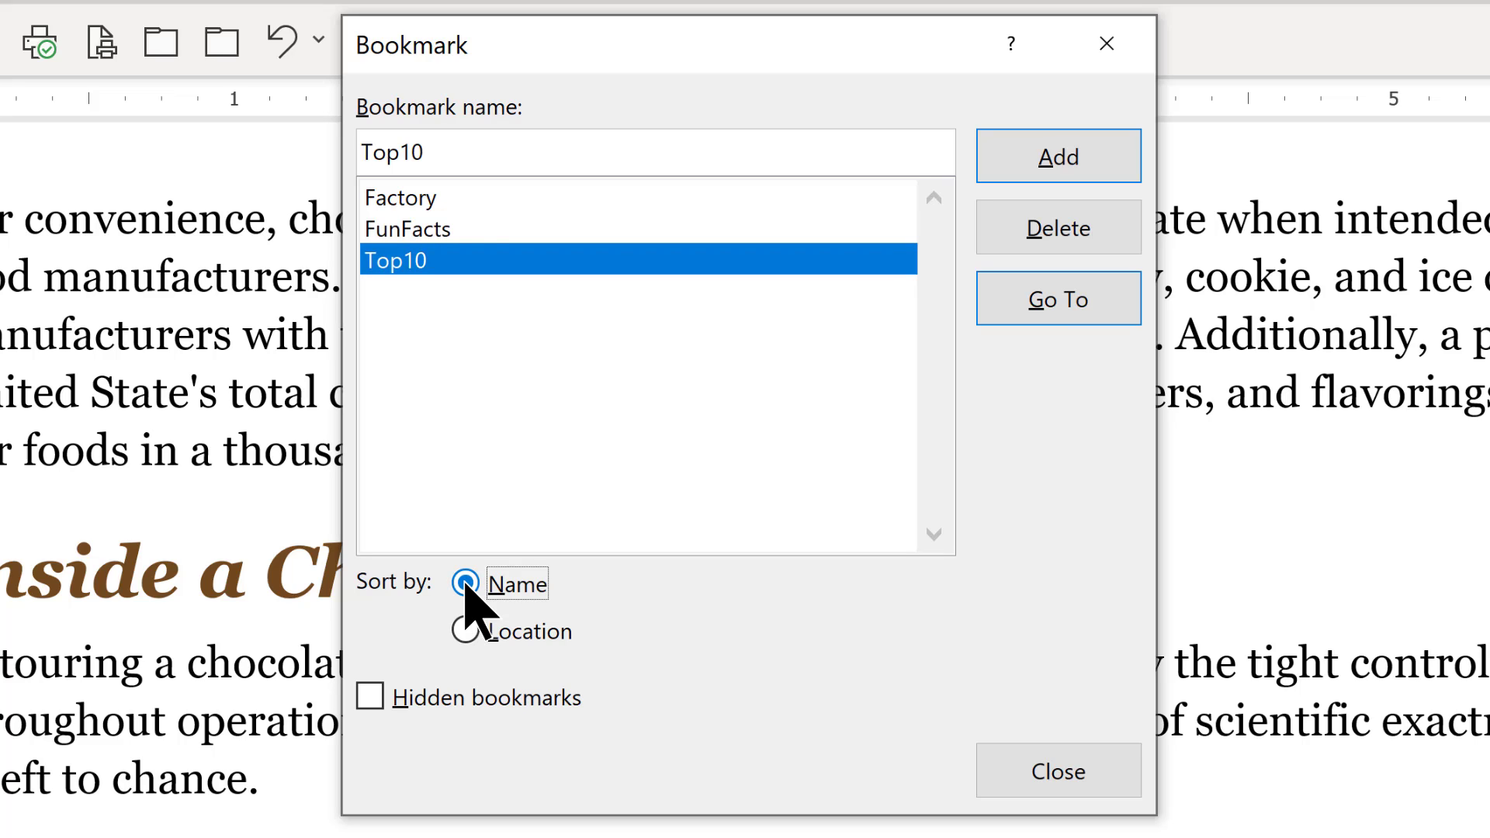
left_click(474, 190)
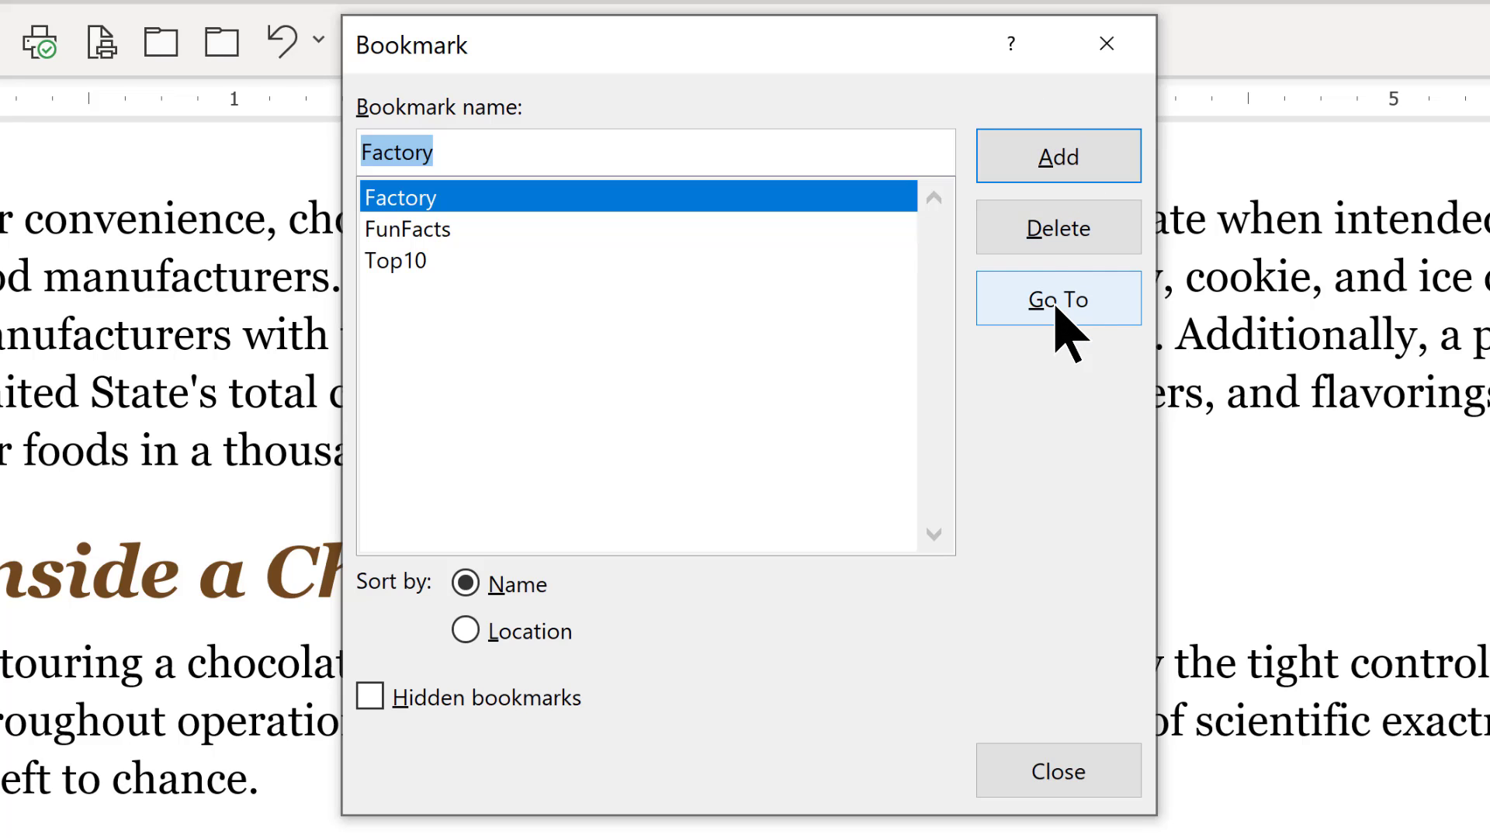
left_click(1059, 230)
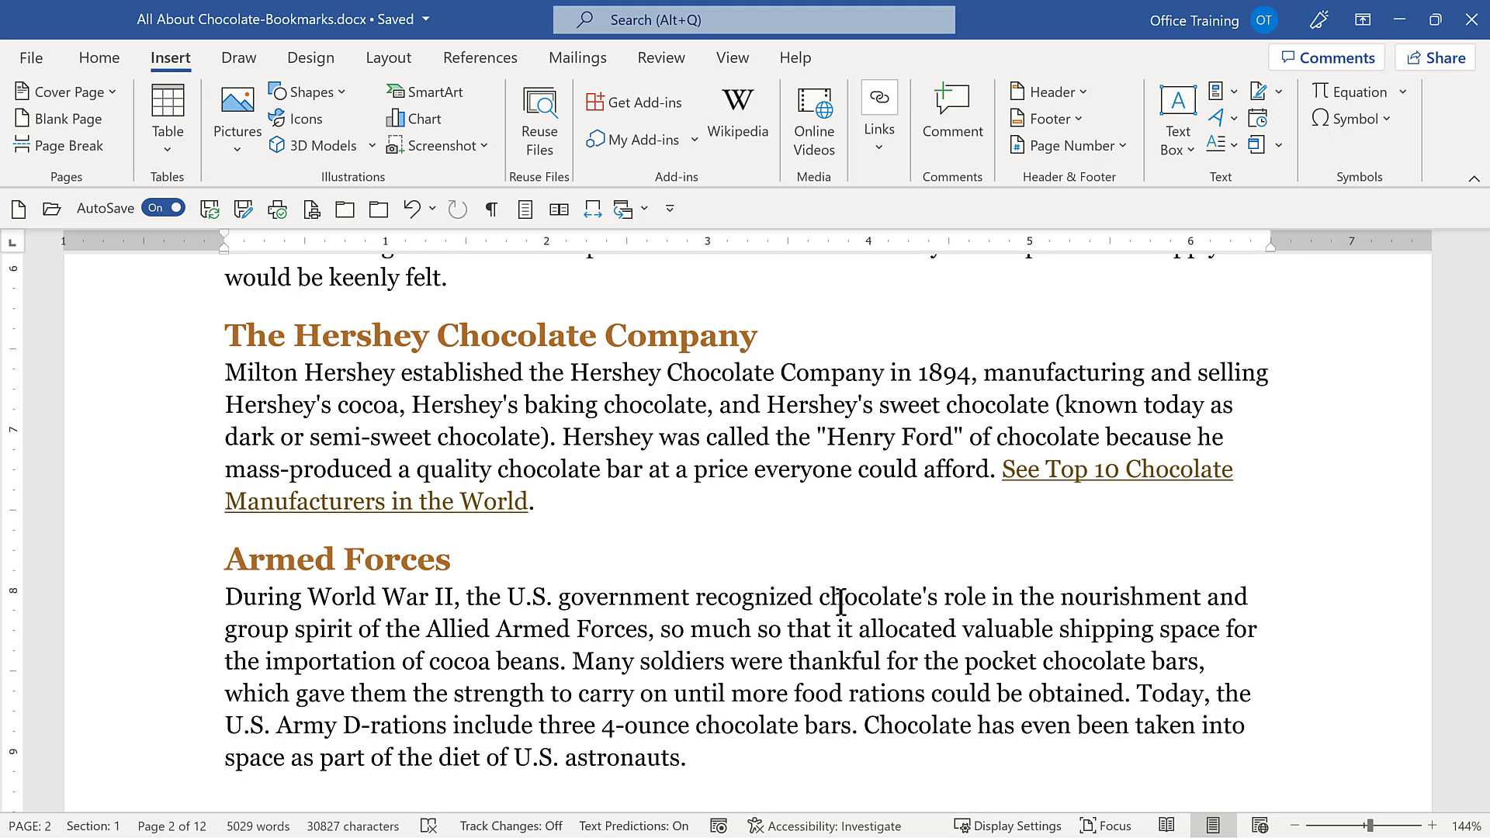
Remove the hyperlink from "See Top 10 Chocolate Manufacturers in the World" in the Hershey paragraph.
right_click(1088, 467)
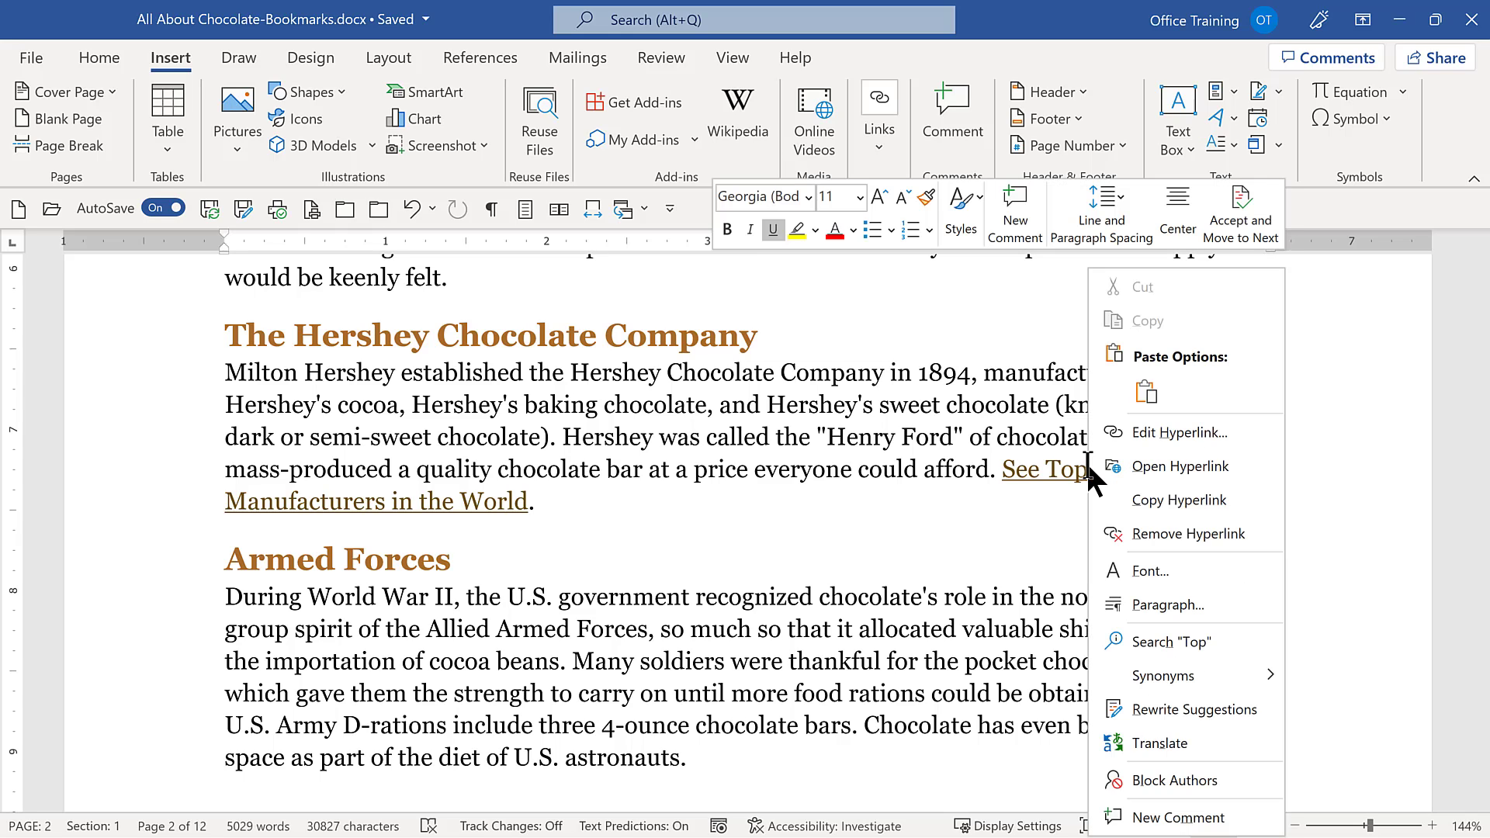
left_click(1130, 541)
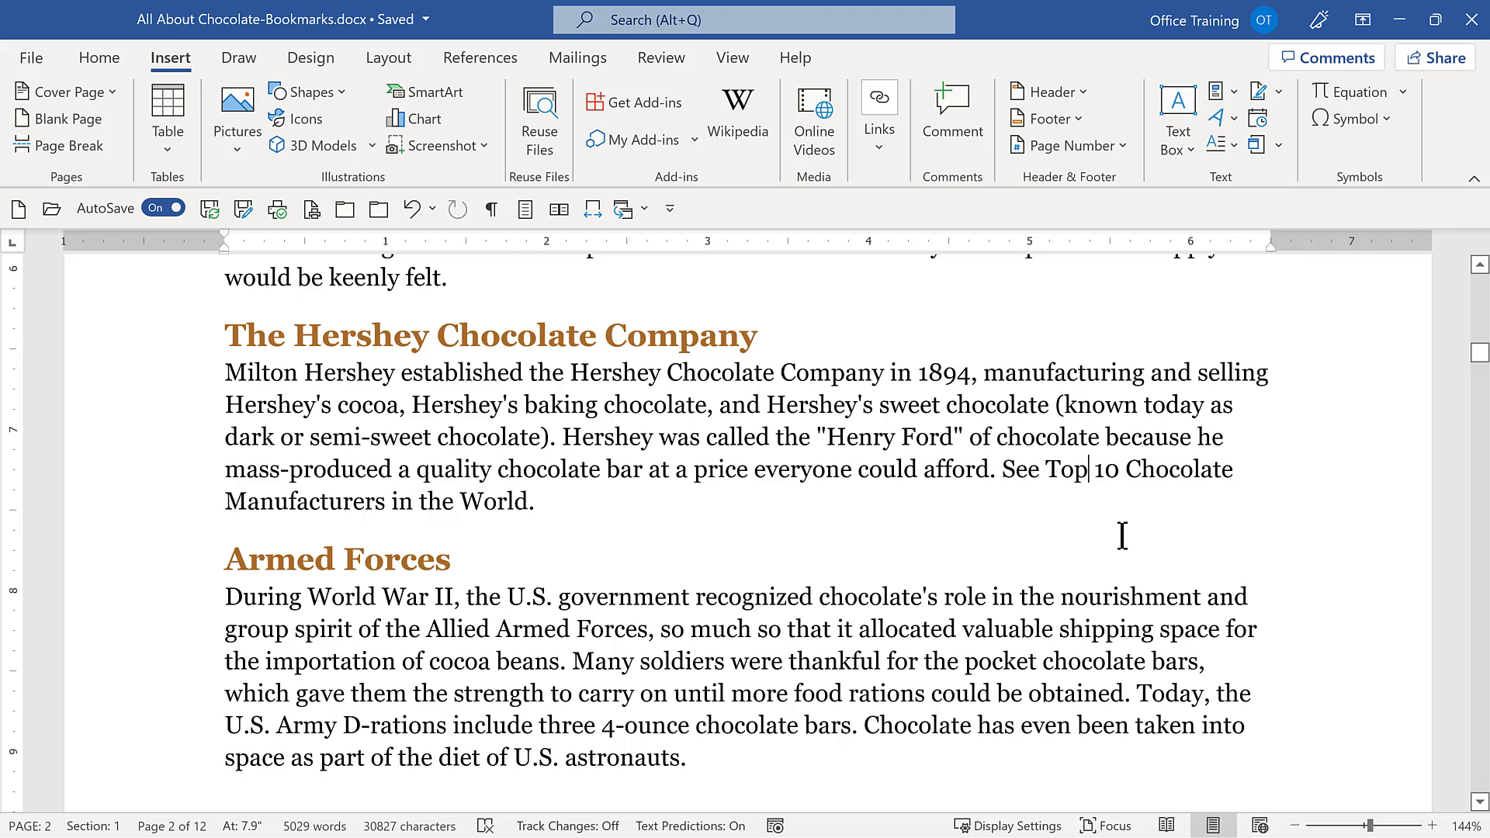